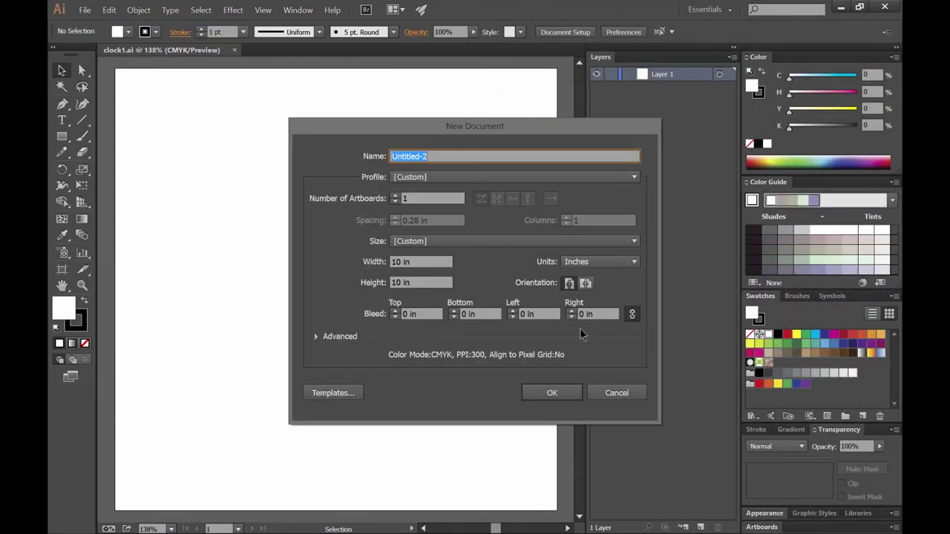
Close the New Document dialog and return to the blank clock1.ai artboard.
key(Escape)
Draw a large circle with no fill and a 10 pt black stroke, then move it into place.
click(62, 136)
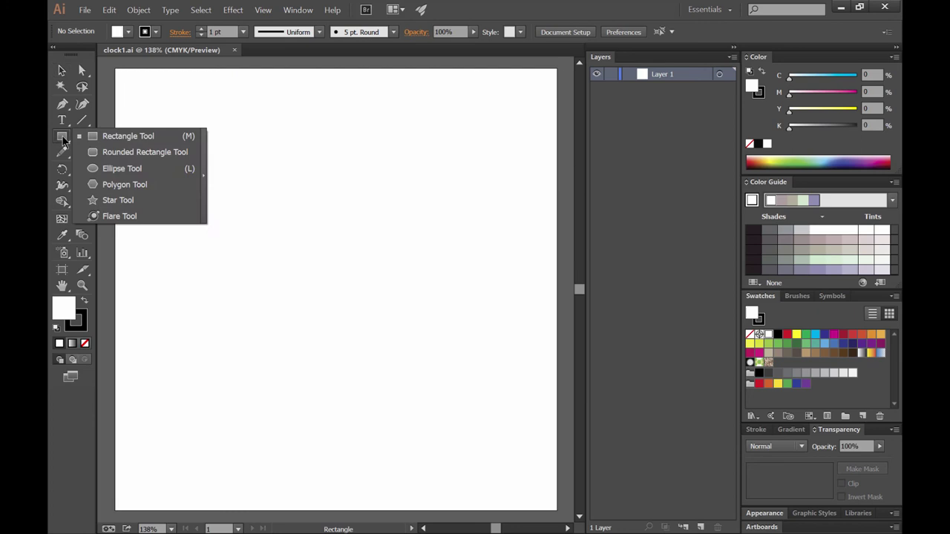
click(131, 169)
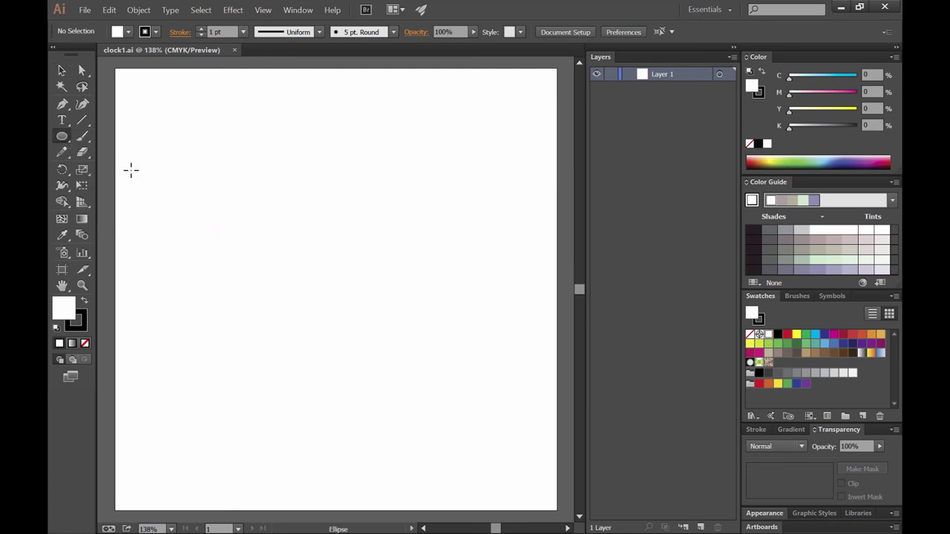
click(130, 31)
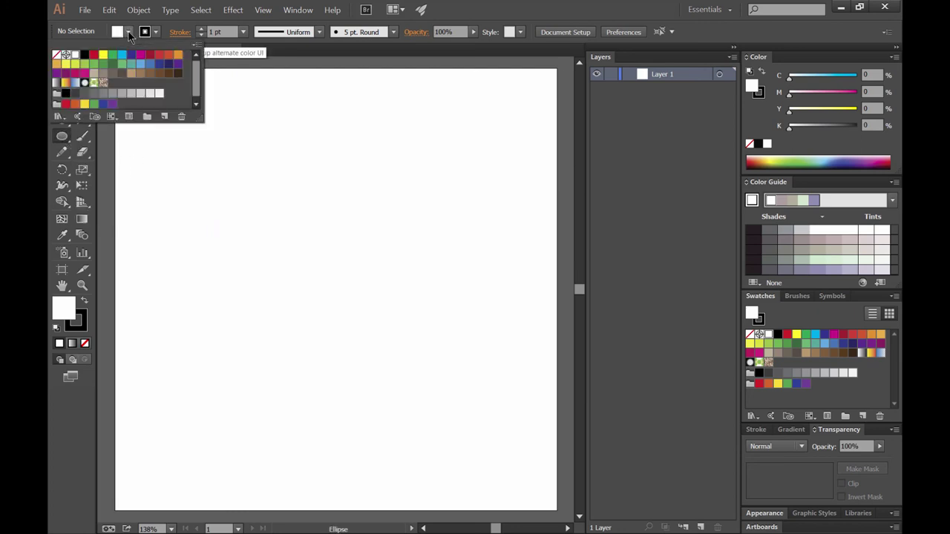
click(58, 56)
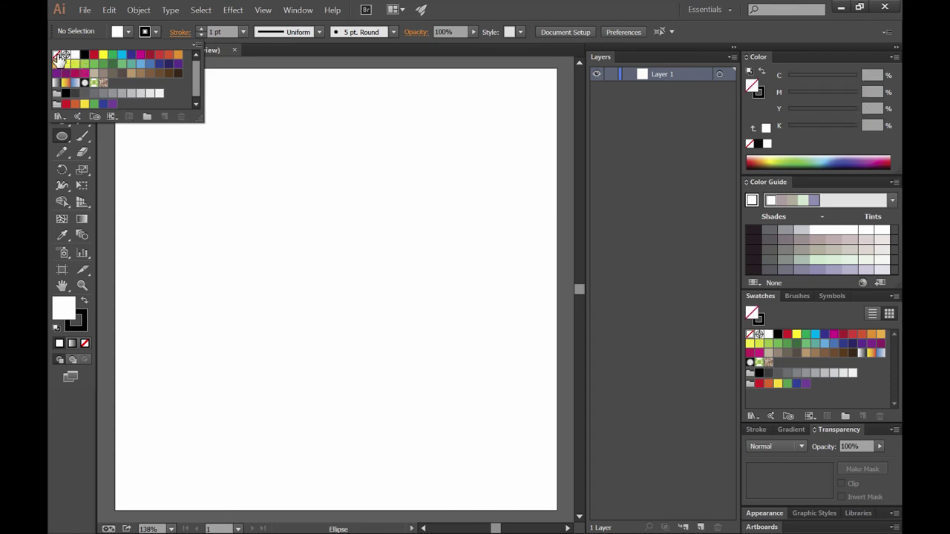
click(200, 32)
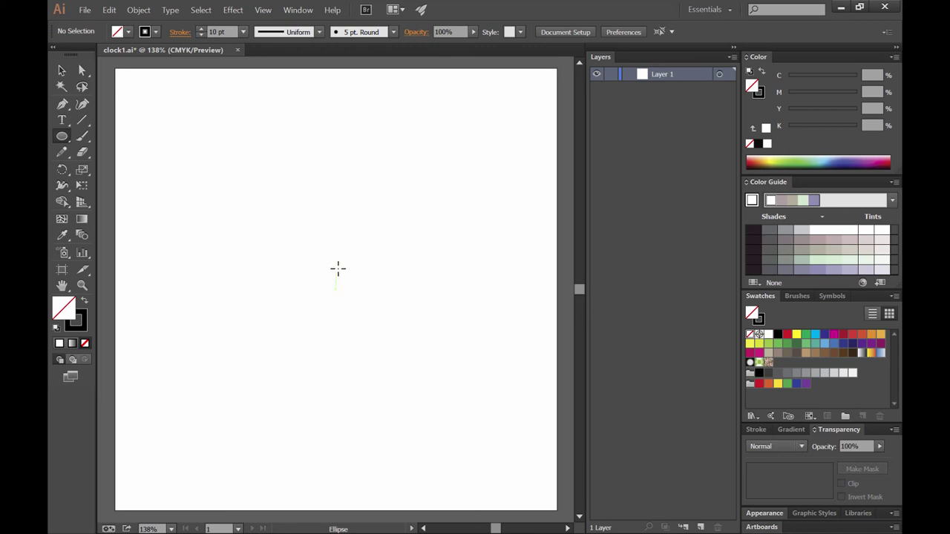
drag(338, 269, 523, 447)
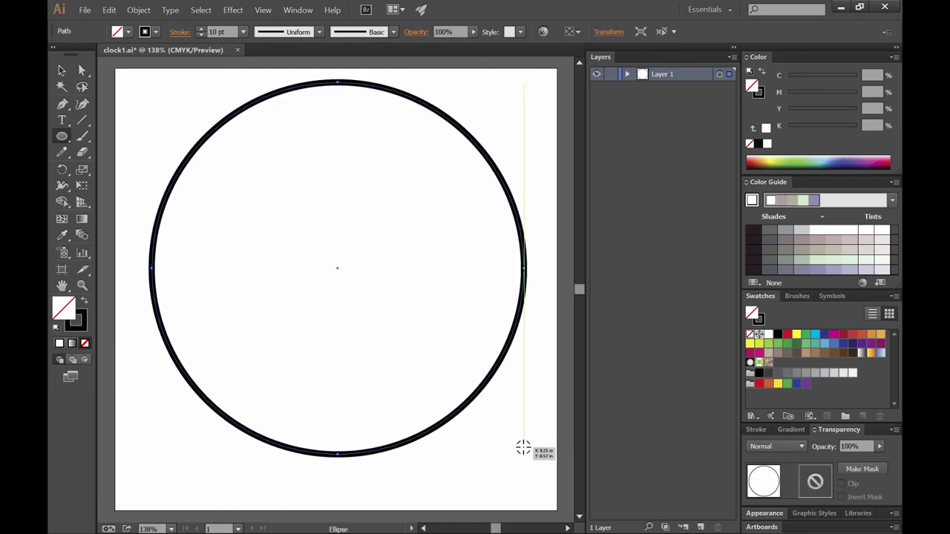
click(61, 70)
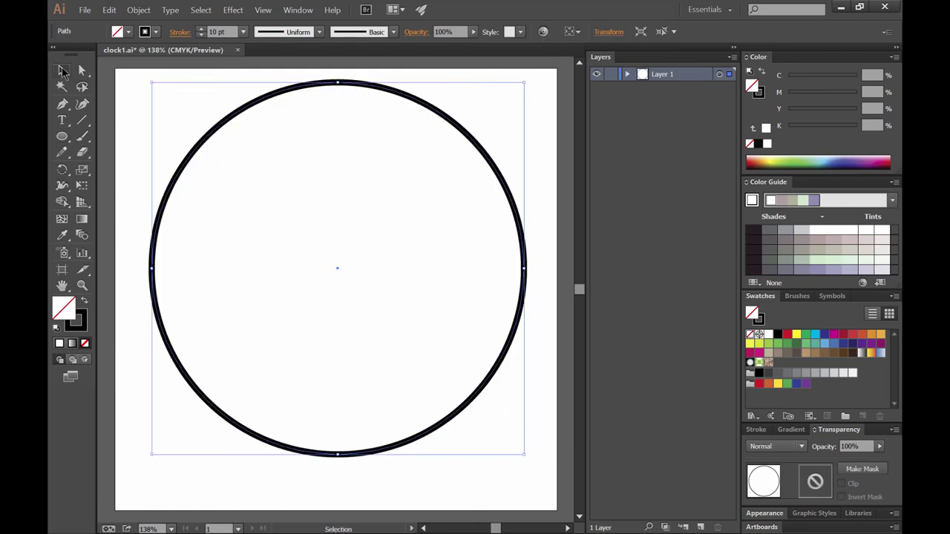
drag(422, 102, 429, 125)
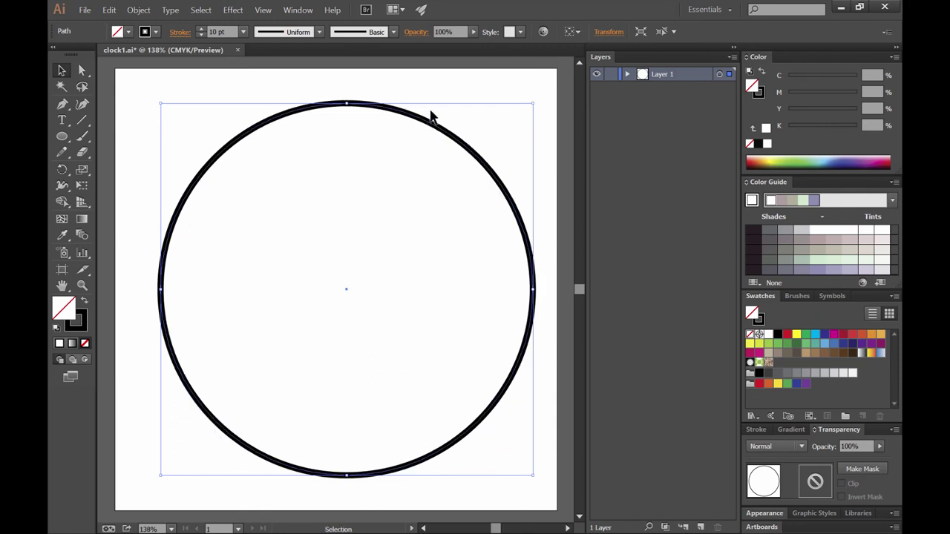
Centre the circle horizontally and vertically on the artboard using the Align panel.
click(304, 10)
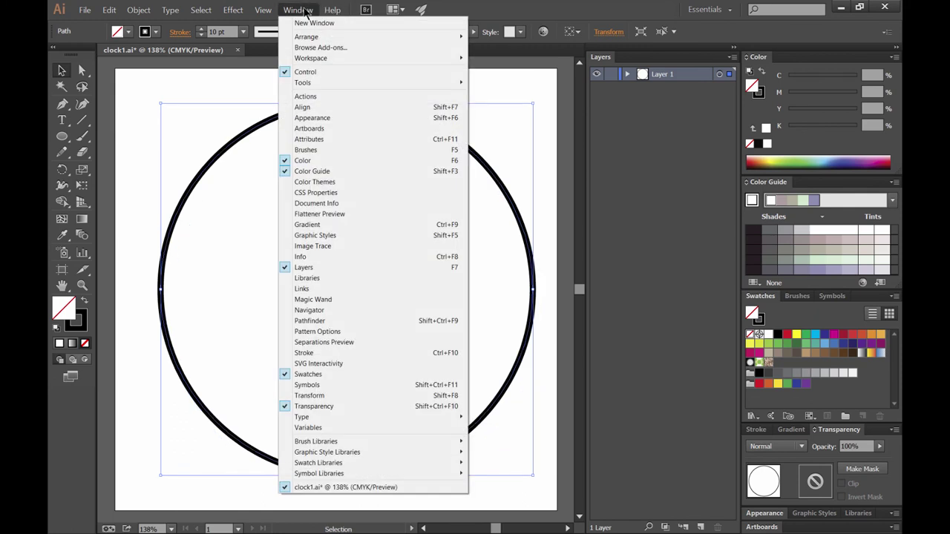
click(320, 107)
drag(482, 264, 607, 61)
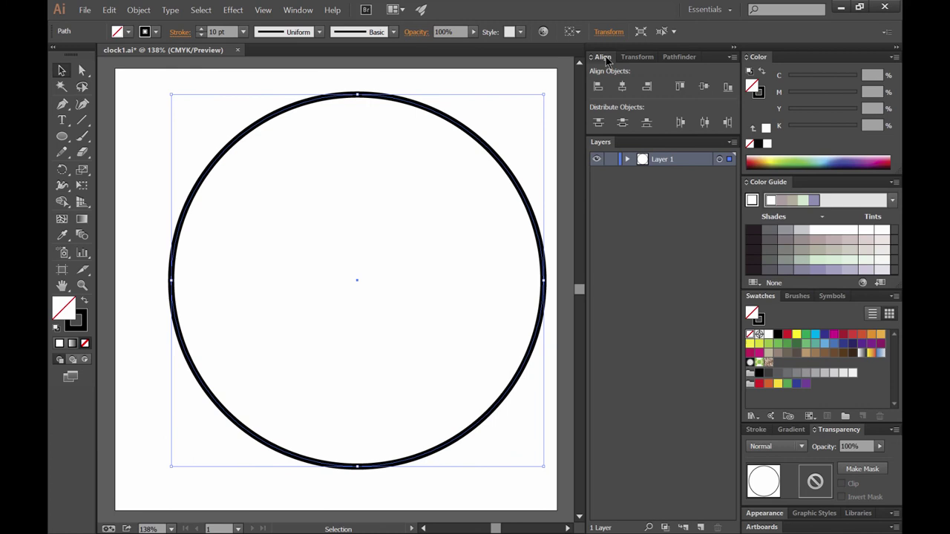
click(725, 158)
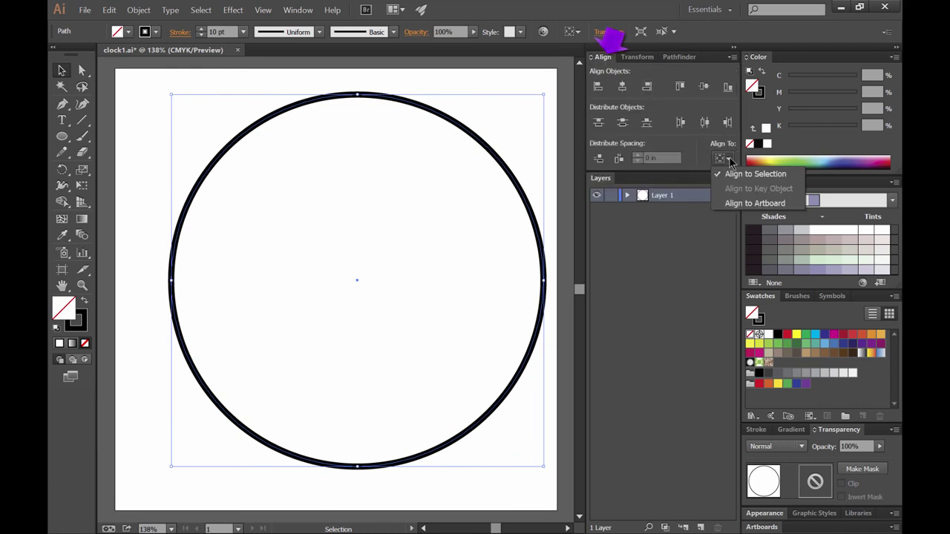
click(746, 203)
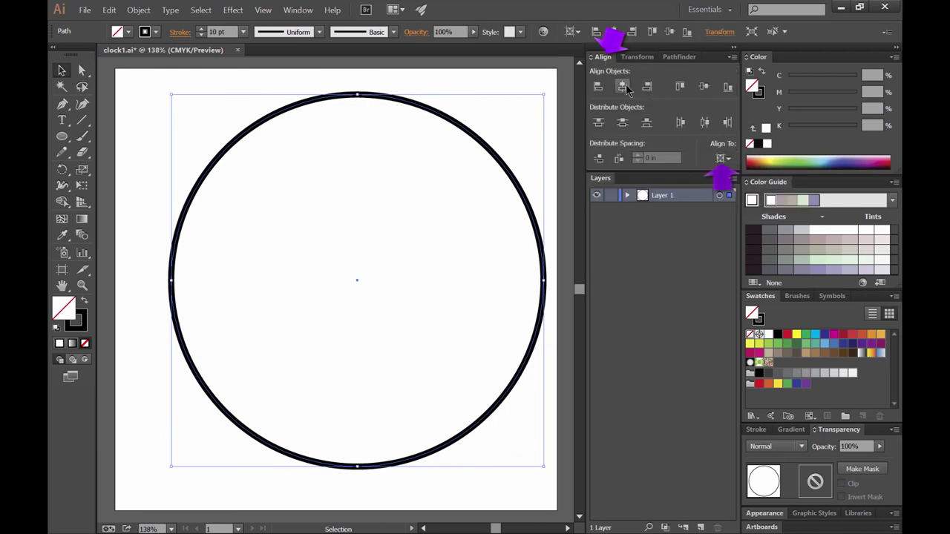
click(681, 86)
click(704, 86)
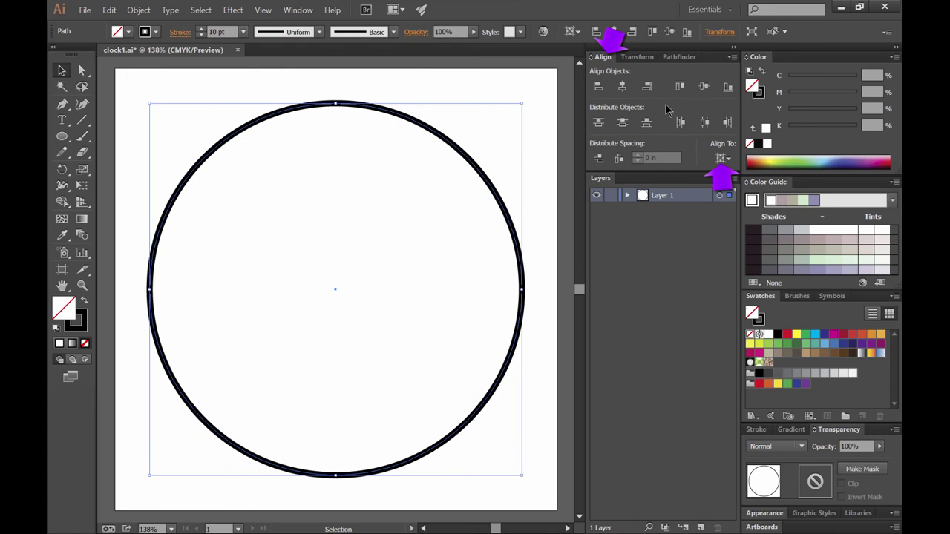
click(547, 165)
Raise the circle's stroke weight to 50 pt.
click(334, 102)
click(200, 28)
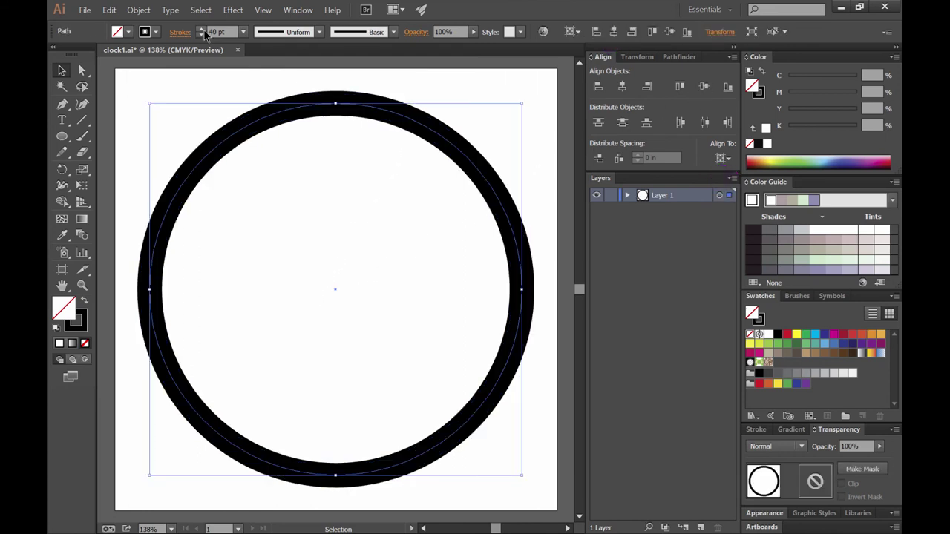
click(200, 29)
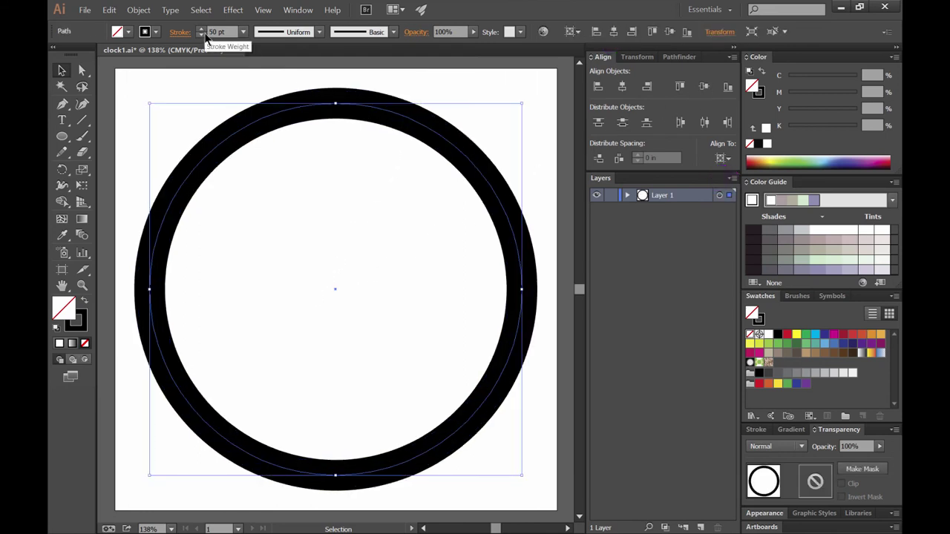
click(427, 94)
click(409, 119)
Copy the circle, paste it in place, and shrink the copy to a small central disc.
key(a)
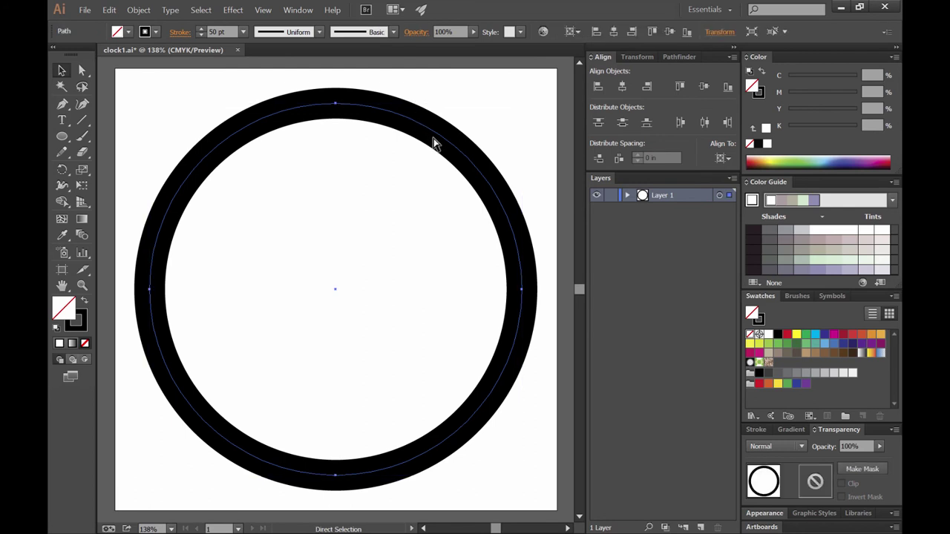
key(v)
click(109, 9)
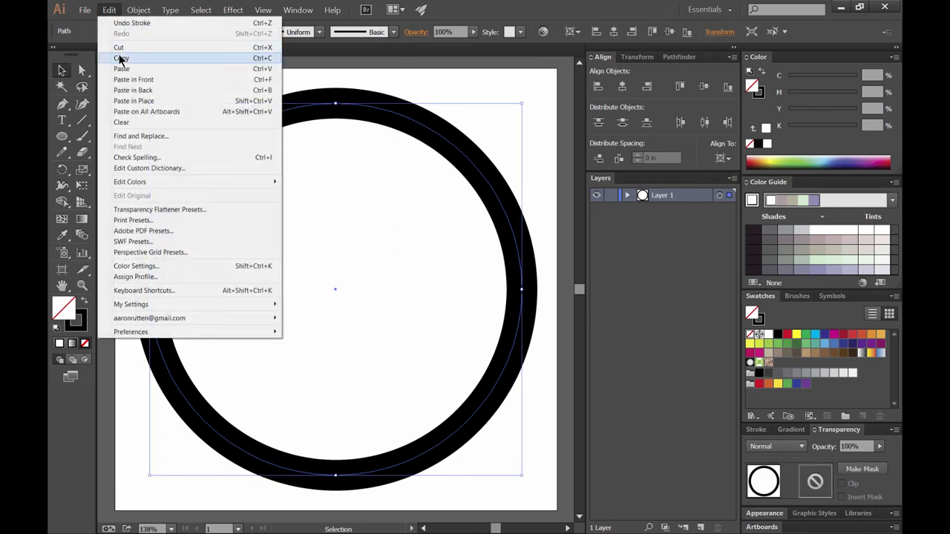
click(122, 59)
click(109, 9)
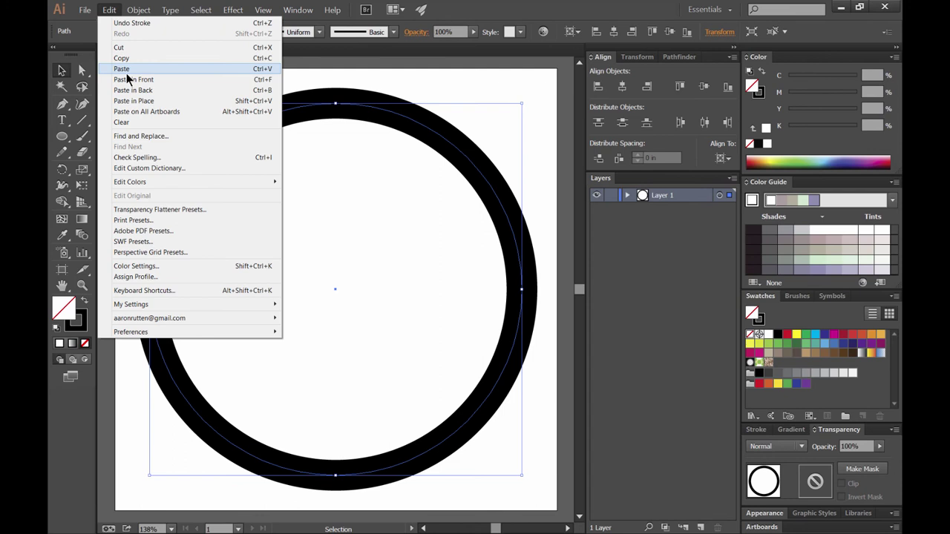
click(135, 100)
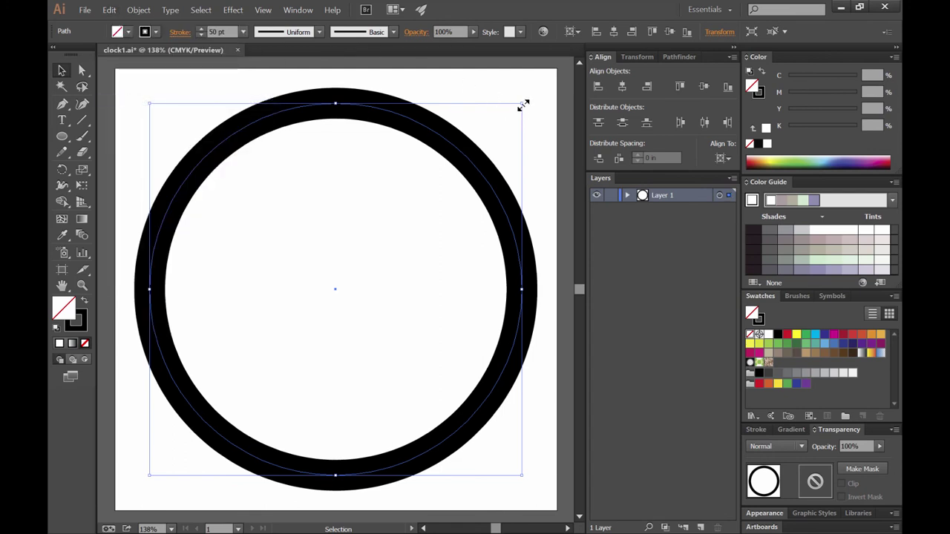
drag(522, 105, 349, 282)
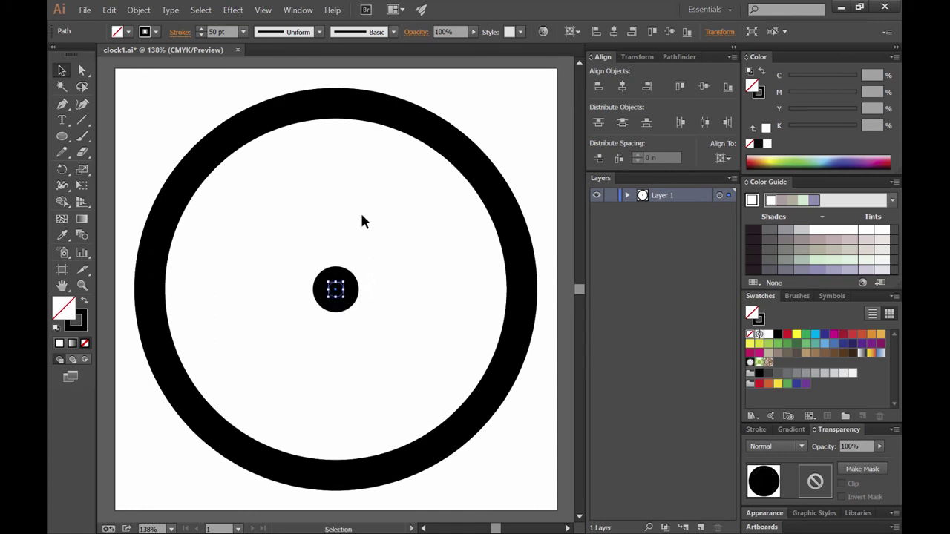
Give the small disc no stroke and a solid black fill.
click(155, 31)
click(56, 54)
click(128, 31)
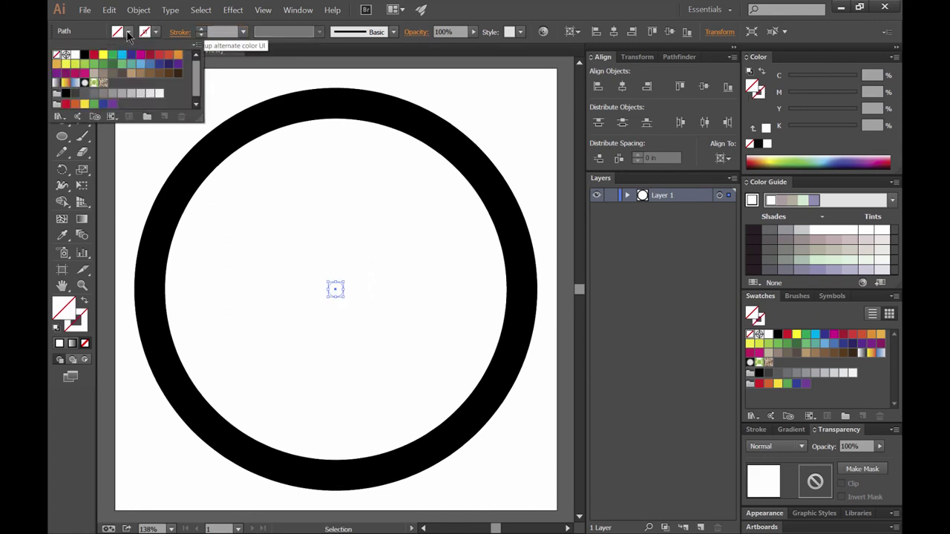
click(84, 55)
click(206, 222)
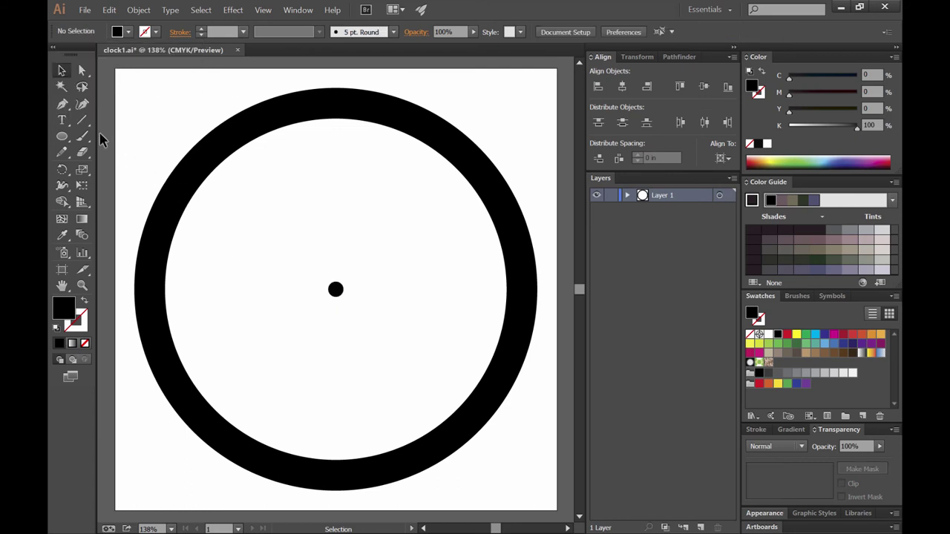
Draw a thin vertical rectangle rising from the hub and centre it on the hub.
drag(62, 137, 111, 136)
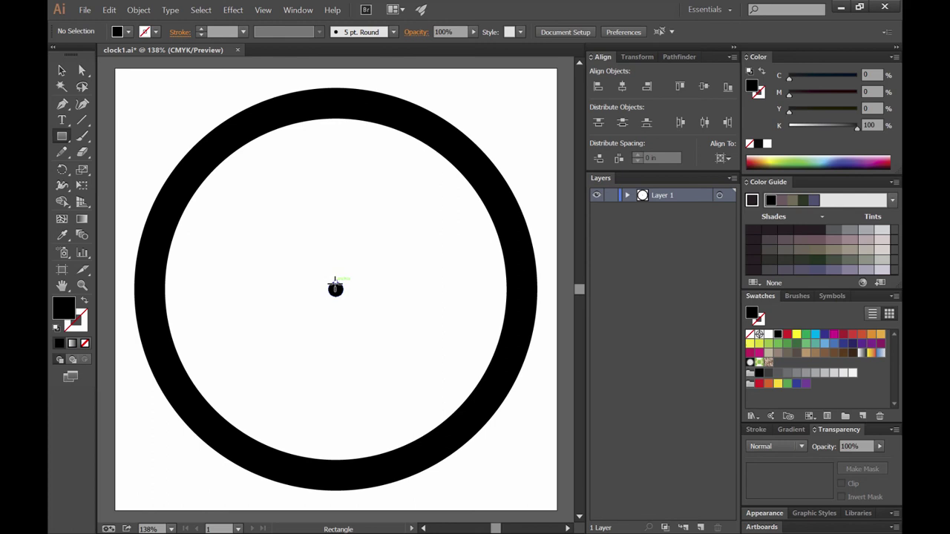
drag(335, 289, 341, 139)
click(62, 69)
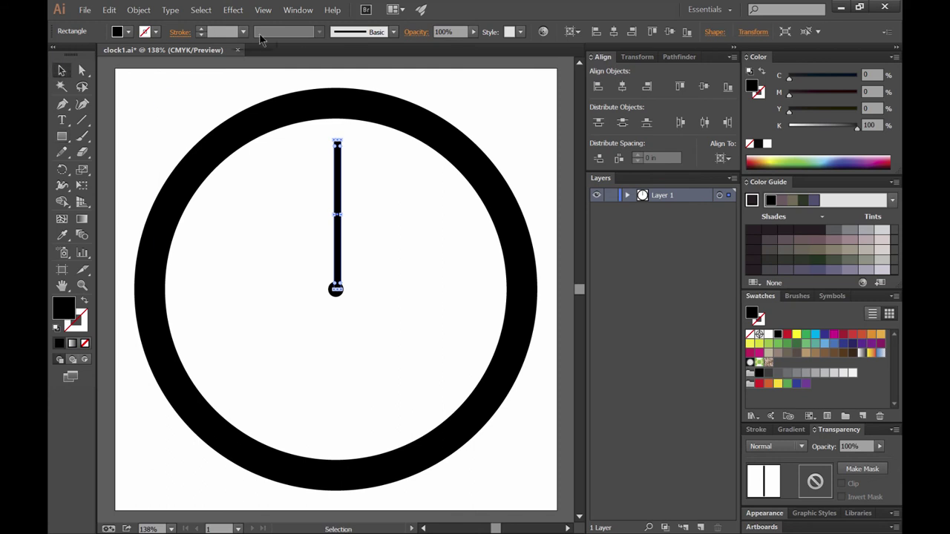
drag(337, 247, 335, 246)
click(362, 247)
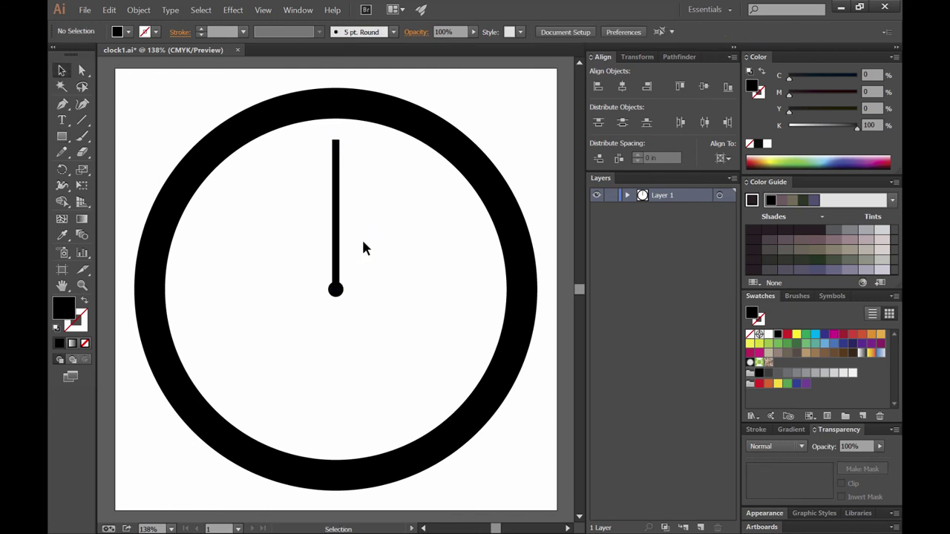
click(337, 149)
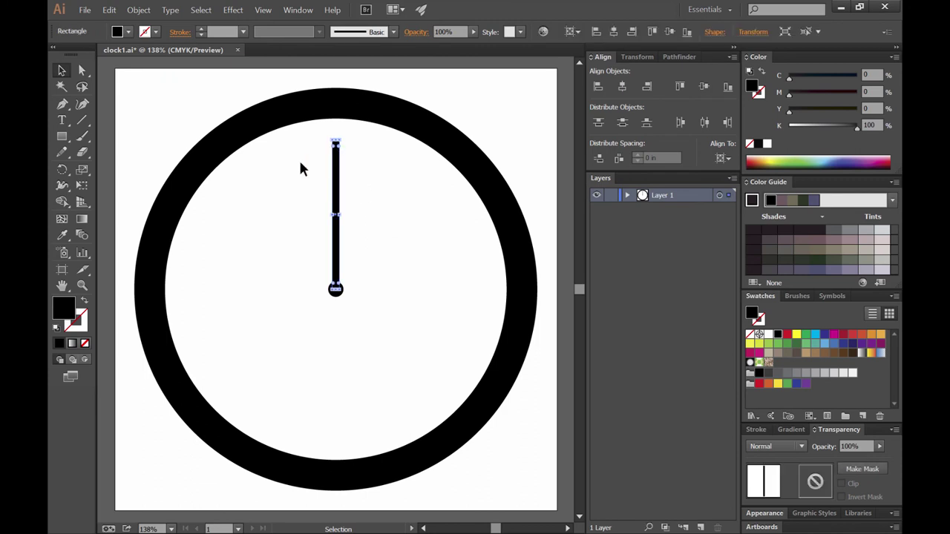
Zoom in on the hand and select its two top anchor points.
click(81, 287)
click(338, 183)
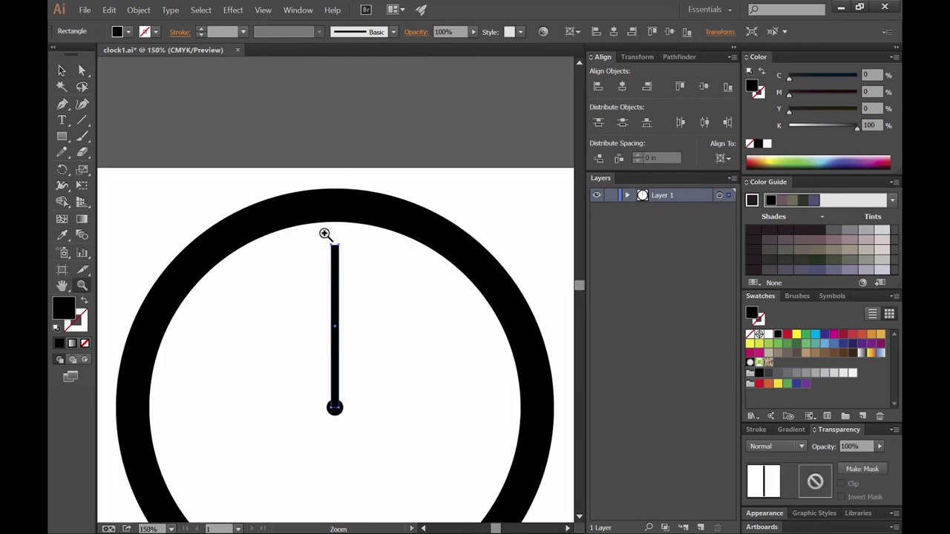
click(81, 70)
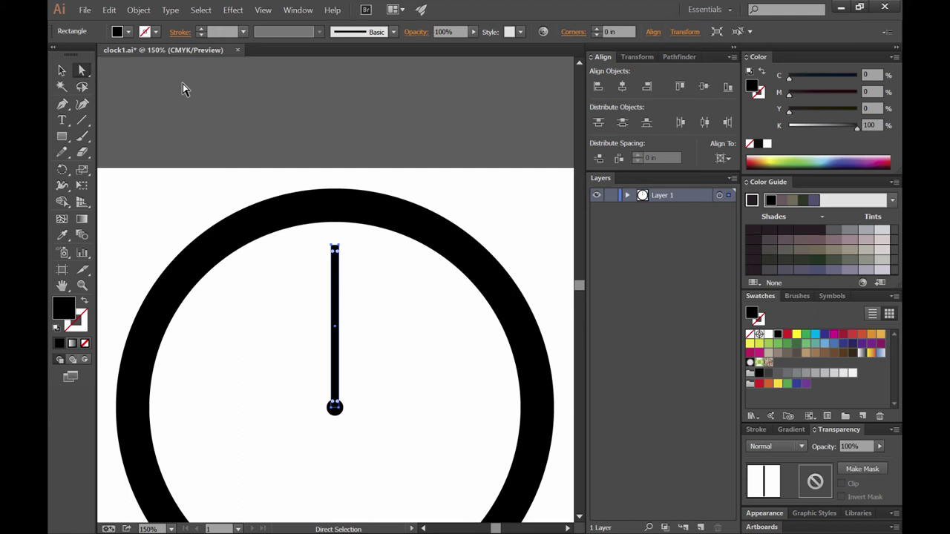
click(352, 256)
drag(326, 239, 356, 256)
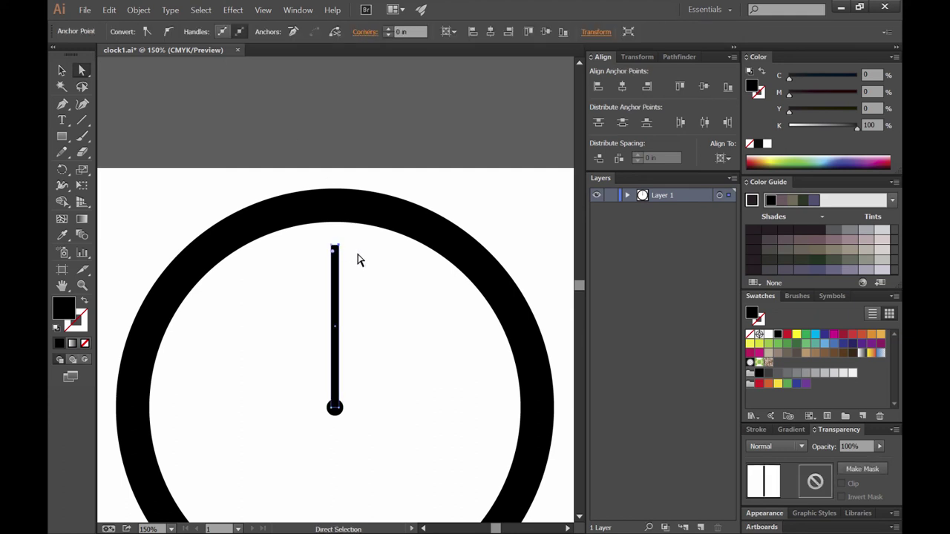
Join the two top anchors into a point and centre the tip horizontally on the hand.
key(ctrl+j)
key(v)
double_click(336, 369)
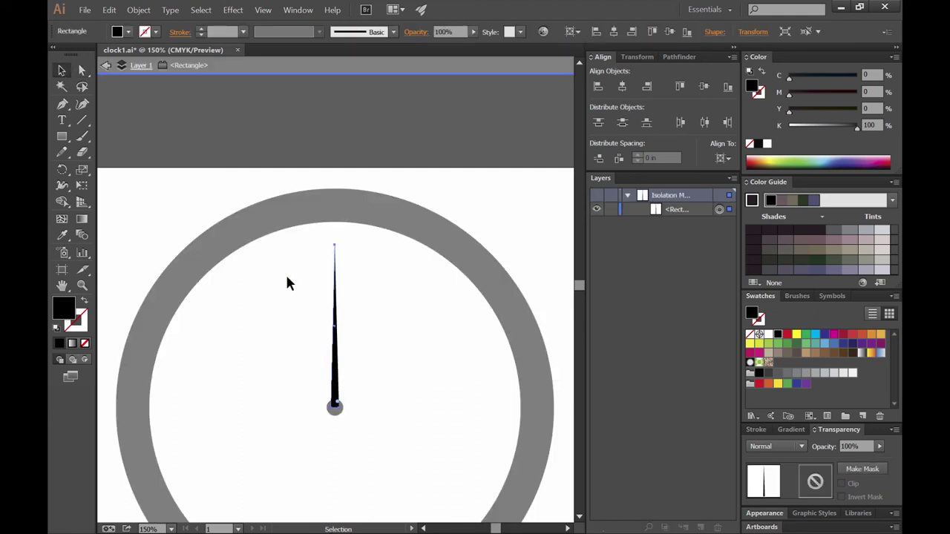
click(81, 70)
drag(348, 228, 324, 252)
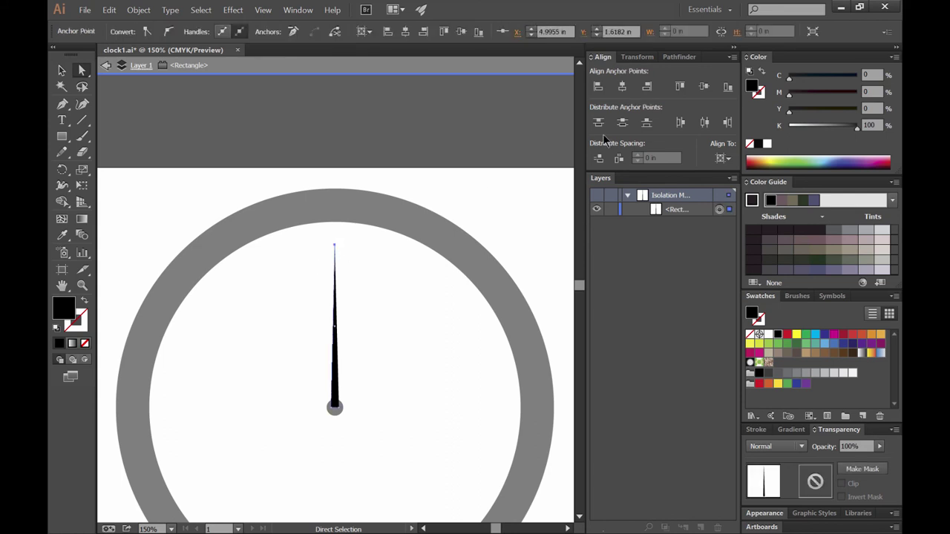
click(625, 88)
click(393, 351)
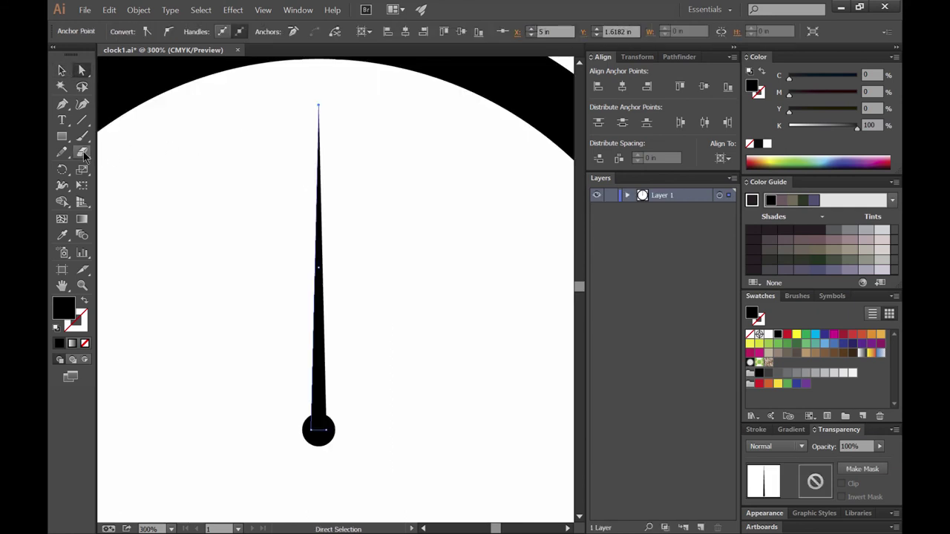
Stretch the hand from the pivot circle up toward the ring's inner edge.
key(shift+e)
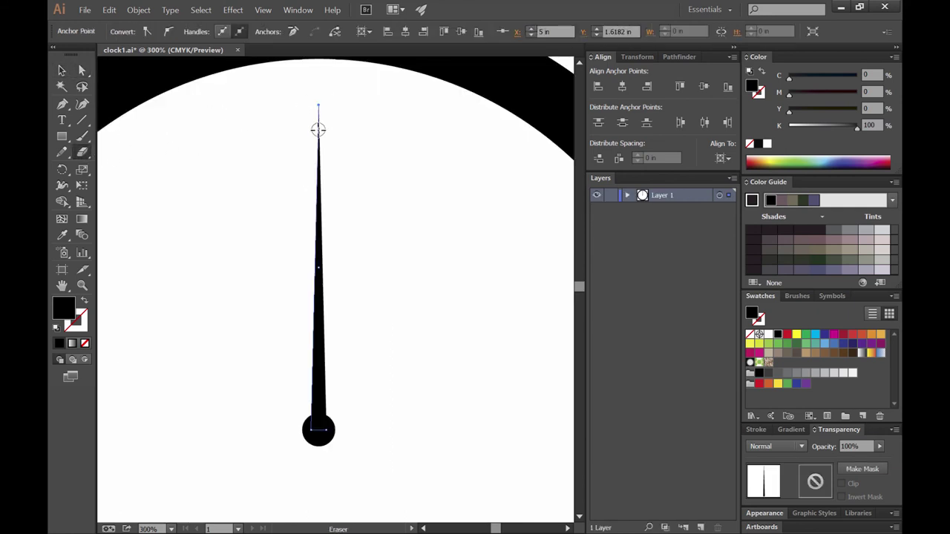
key(ctrl+minus)
key(ctrl+minus)
key(v)
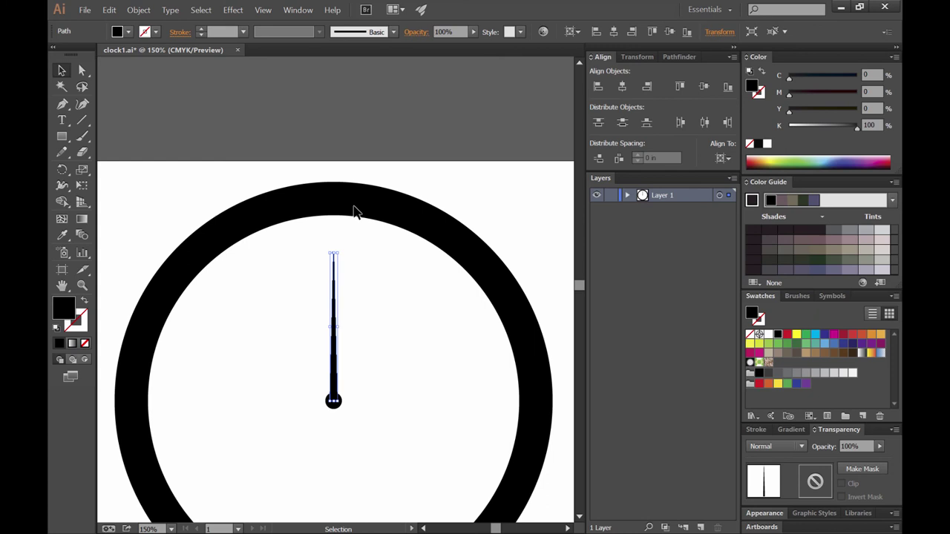
drag(338, 256, 373, 223)
drag(333, 434, 333, 401)
click(512, 276)
scroll(431, 297, down, 4)
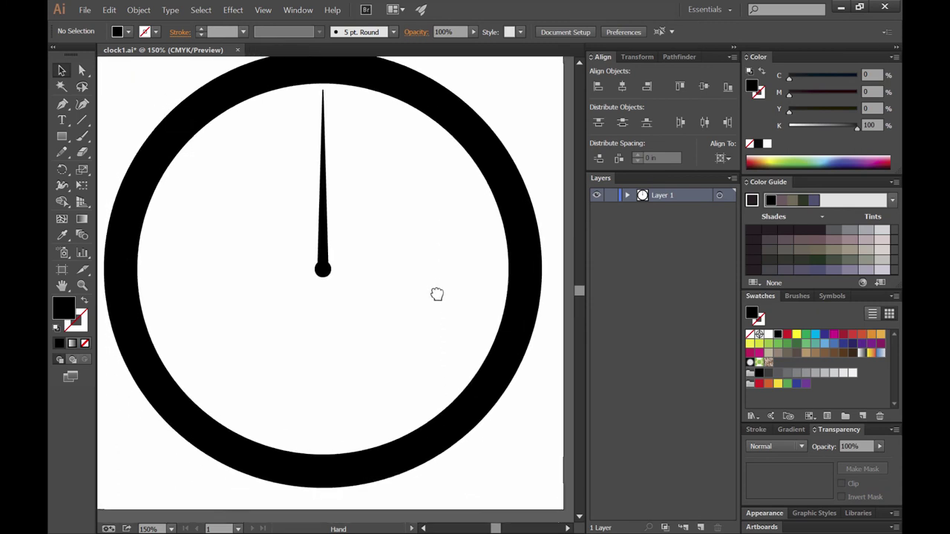
ctrl+click(324, 244)
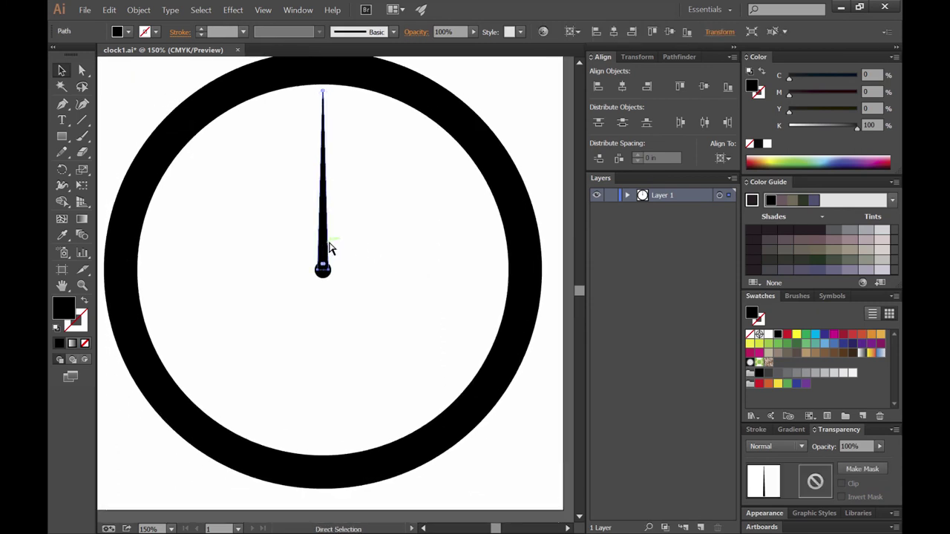
Copy the hand, paste it in place, and shorten the copy.
click(109, 10)
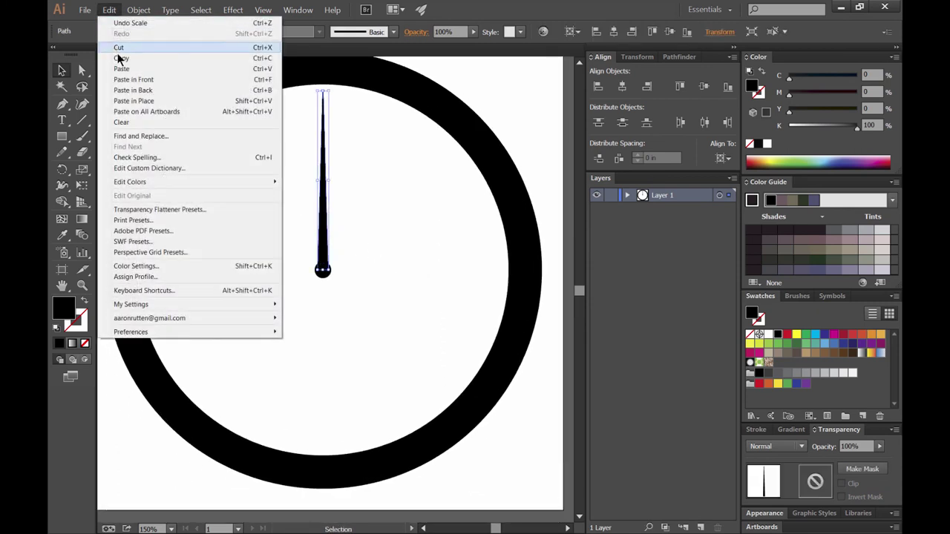
click(121, 58)
click(109, 10)
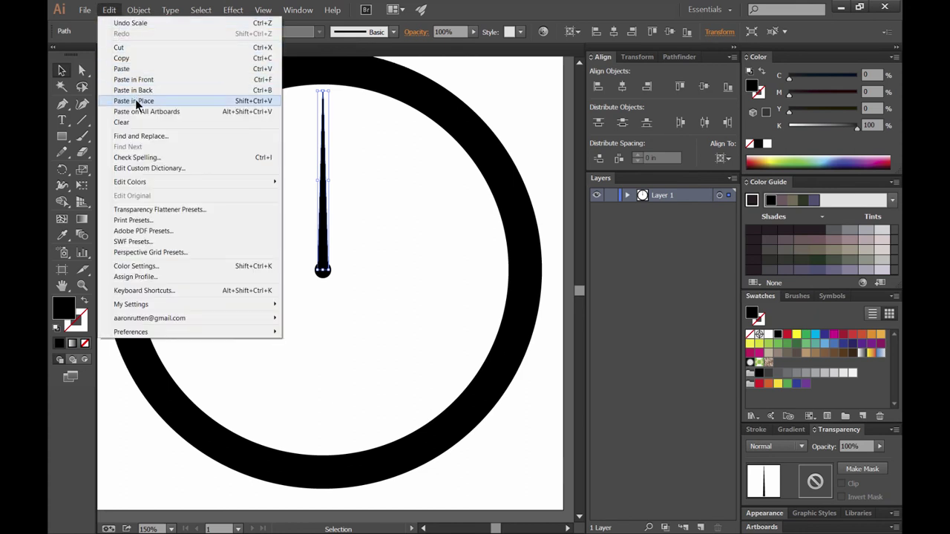
click(135, 100)
drag(323, 89, 325, 158)
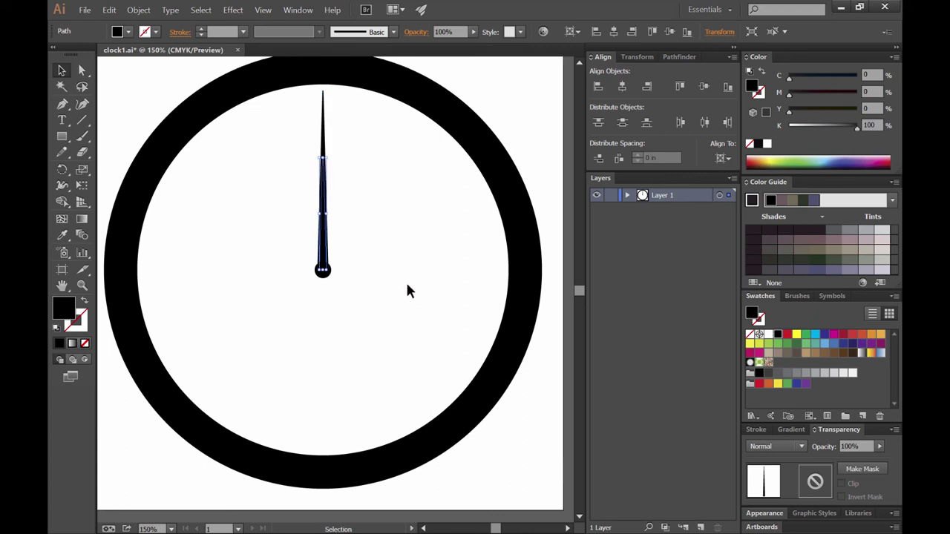
Rotate the short hand down-right toward 4, realign it on the pivot, and lengthen it.
click(63, 169)
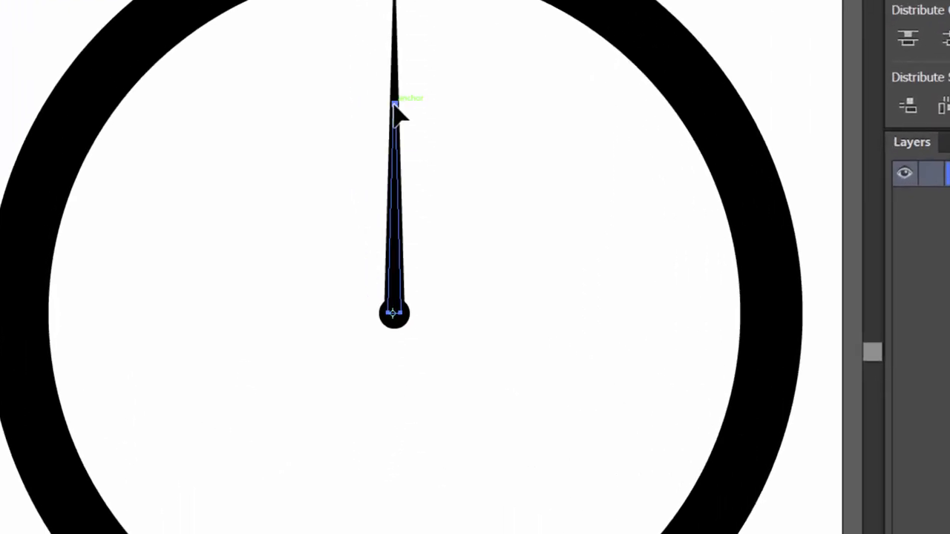
drag(326, 160, 367, 201)
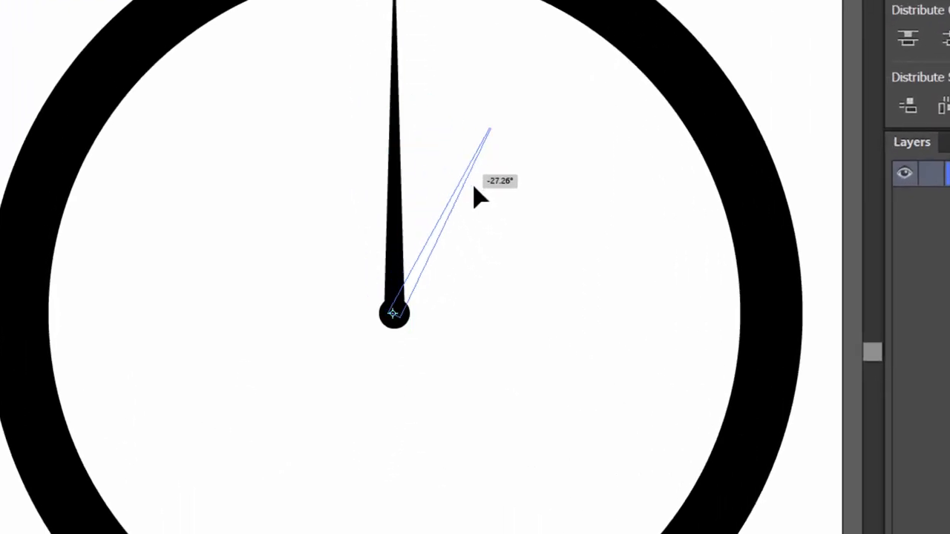
drag(479, 196, 540, 485)
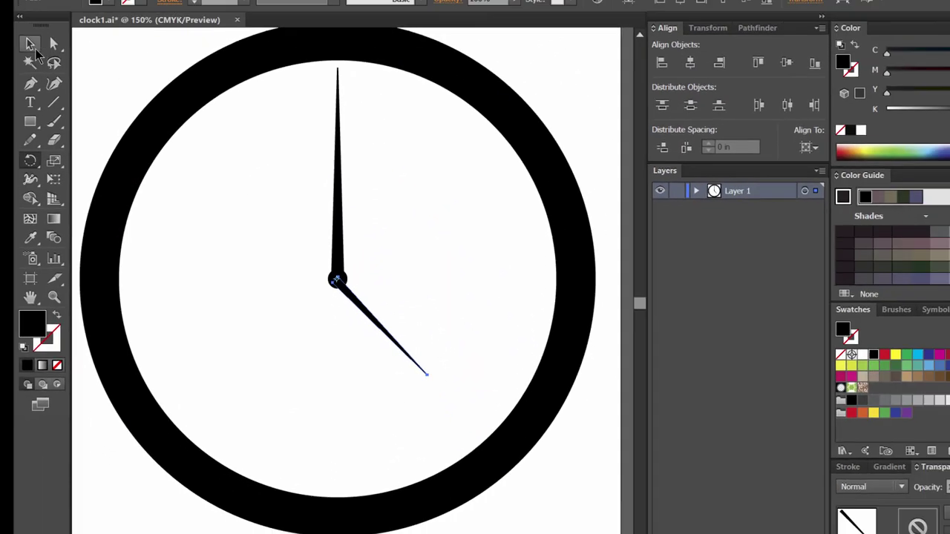
click(30, 45)
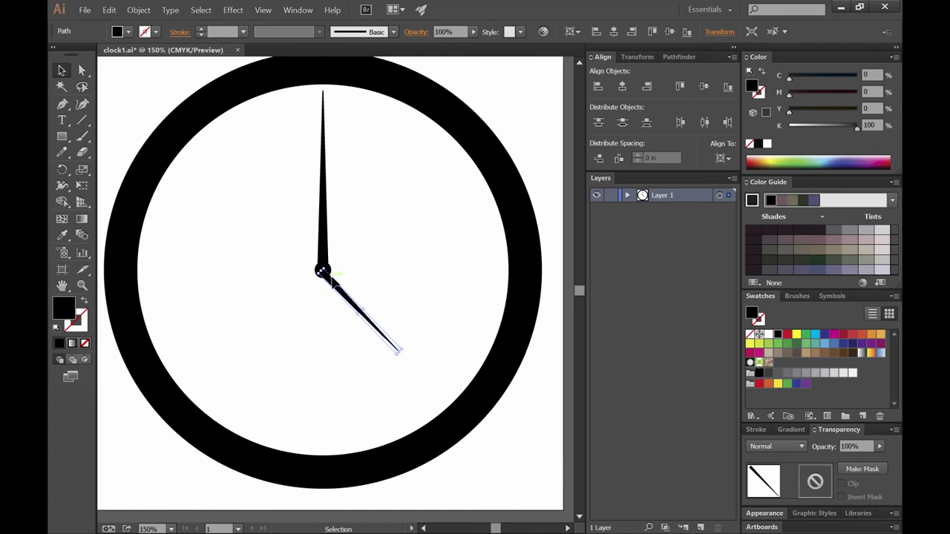
drag(331, 279, 332, 282)
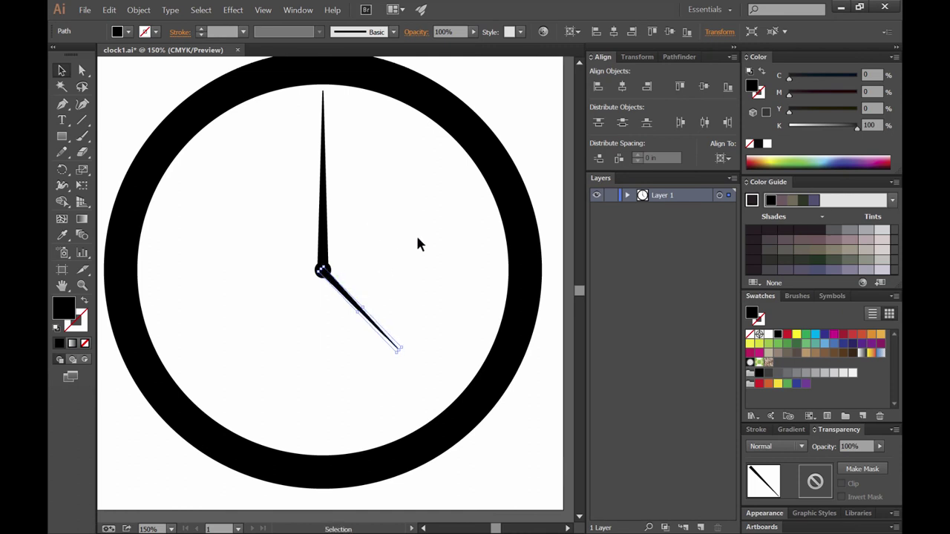
click(522, 159)
click(325, 222)
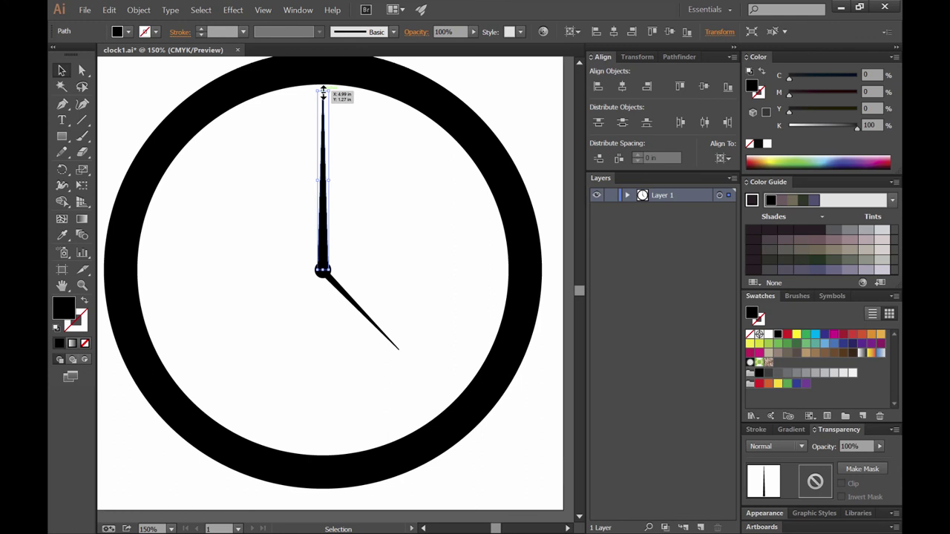
click(492, 118)
click(378, 327)
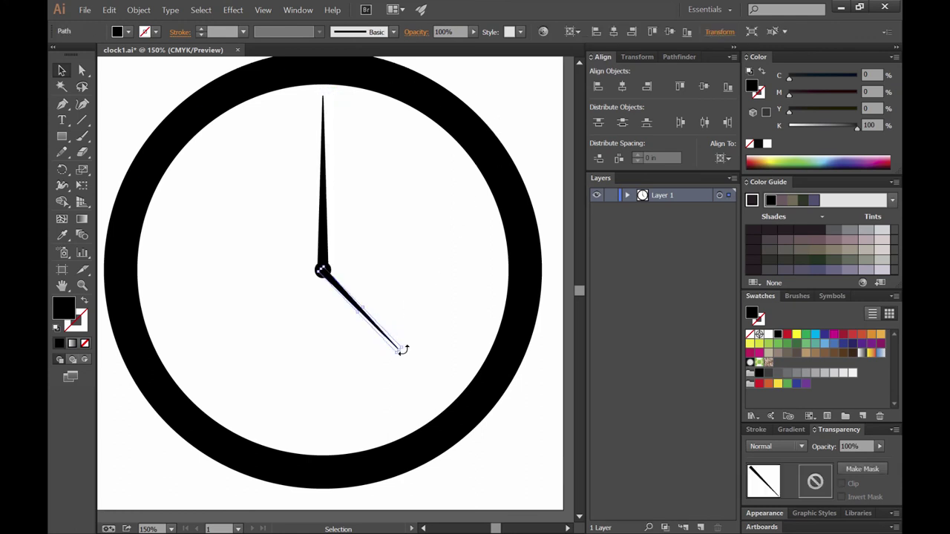
drag(402, 350, 417, 370)
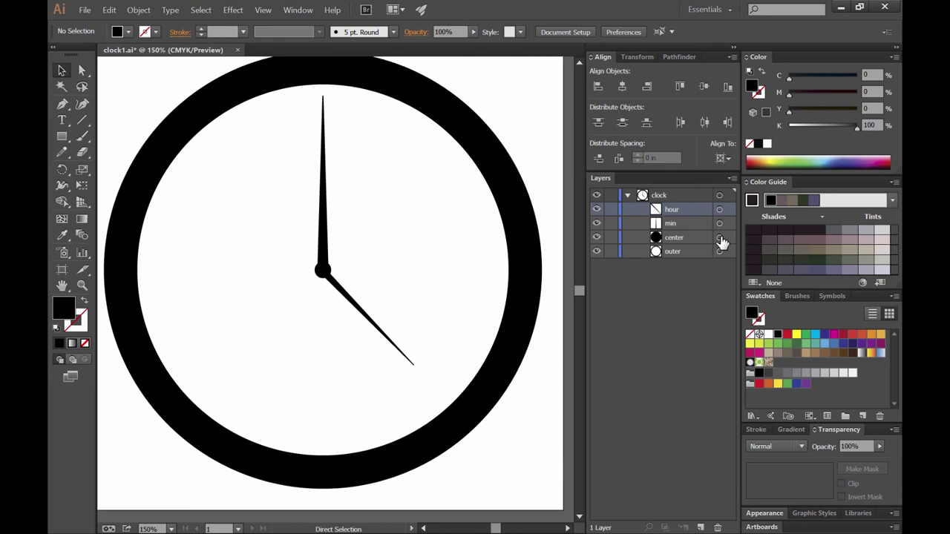
Paste a copy of the center circle behind it and enlarge it to fill the ring.
click(720, 238)
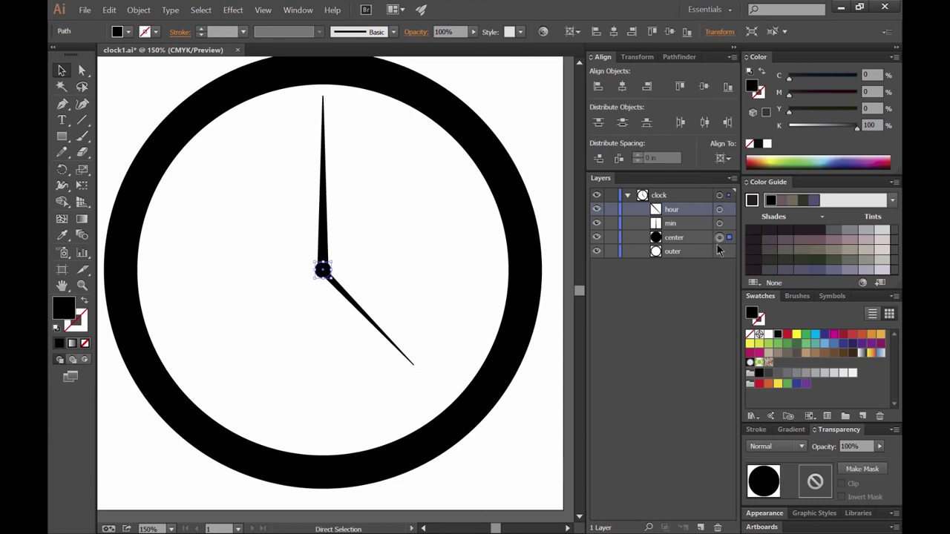
click(108, 9)
click(123, 60)
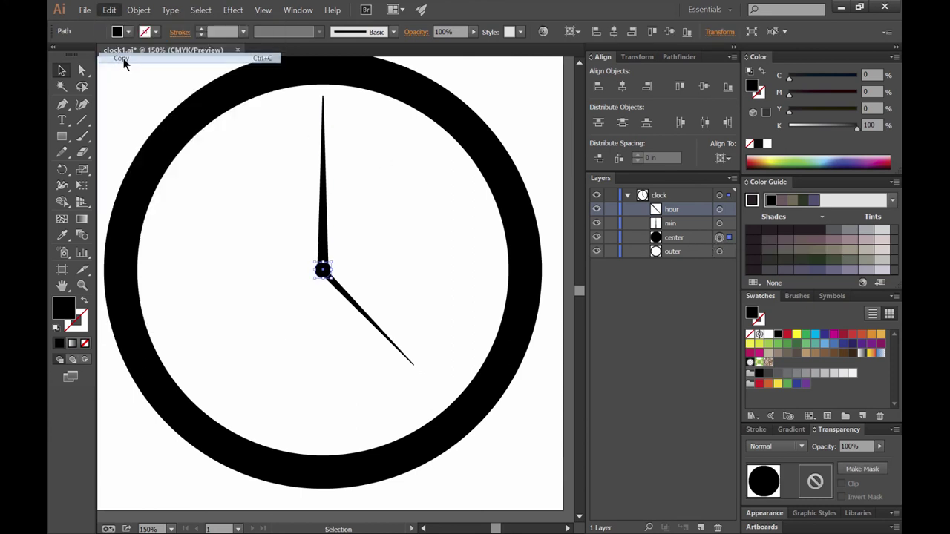
click(85, 10)
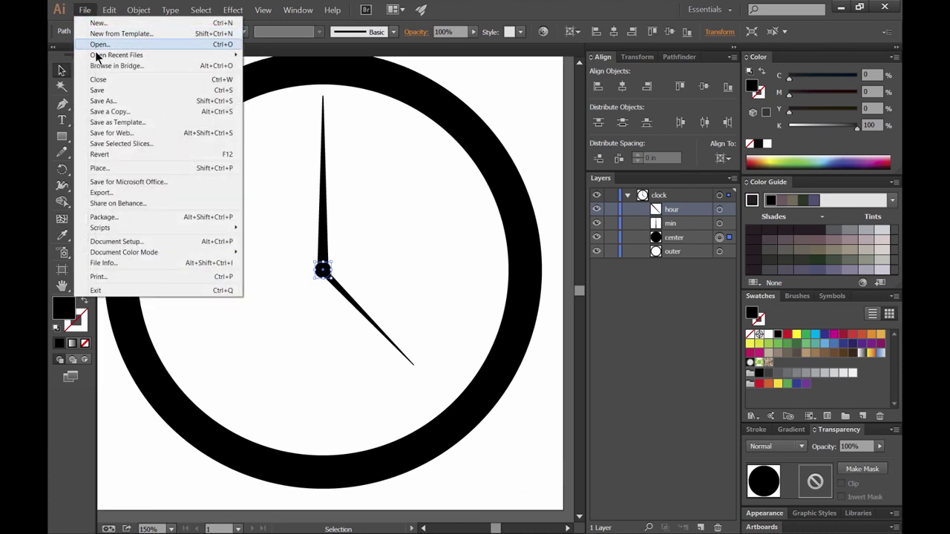
mouse_move(115, 11)
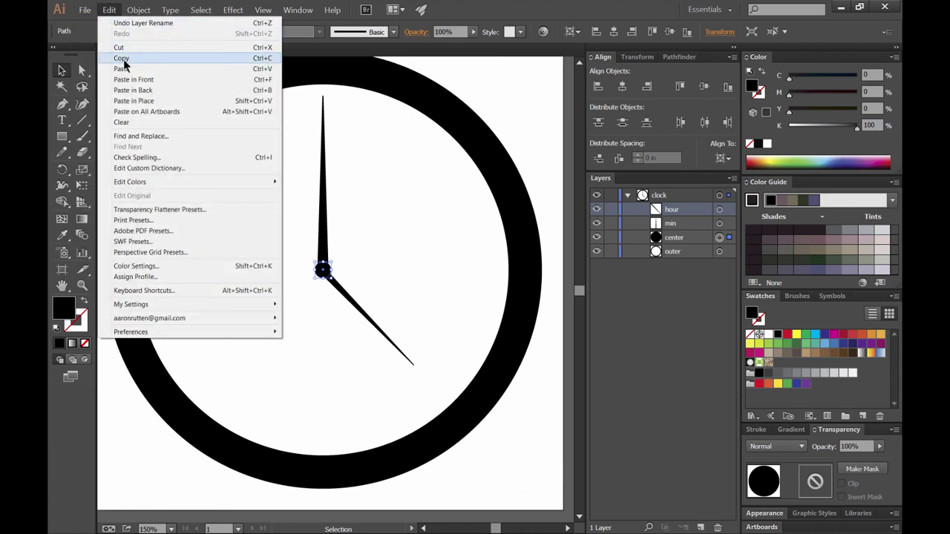
click(154, 92)
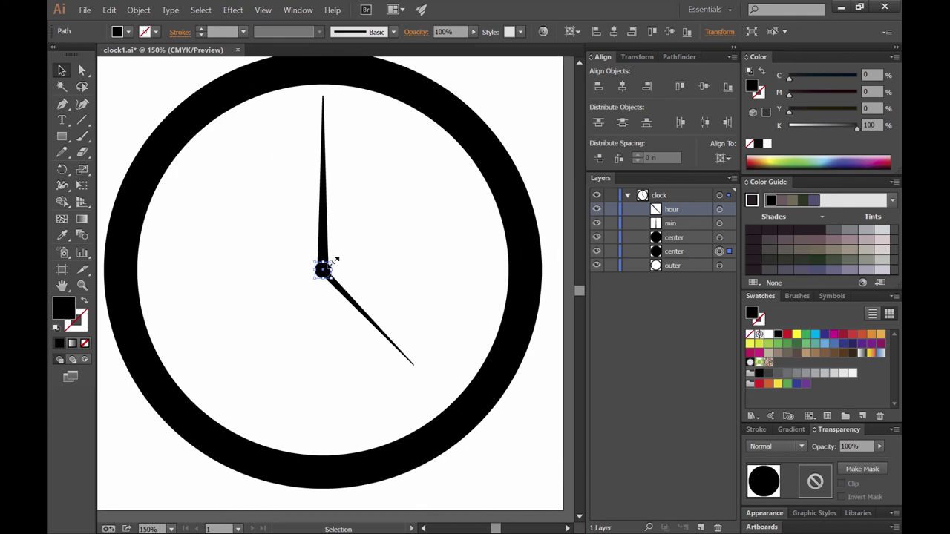
drag(335, 261, 569, 77)
Fill the large face circle with light grey (10% K).
click(127, 31)
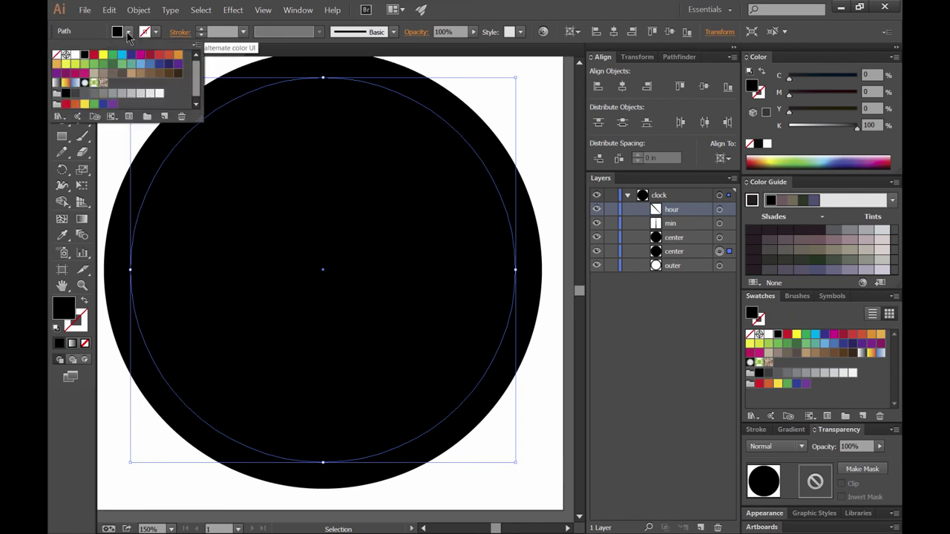
click(150, 92)
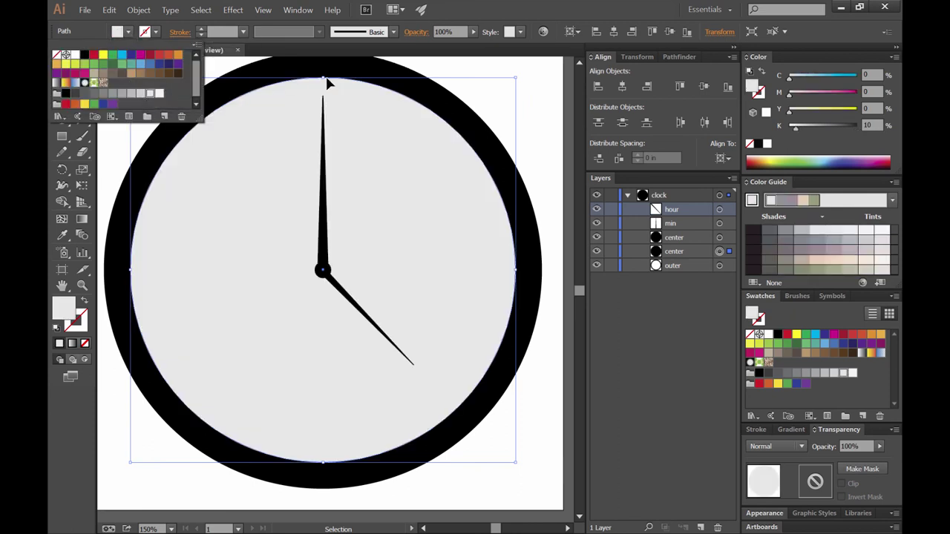
click(531, 107)
click(541, 148)
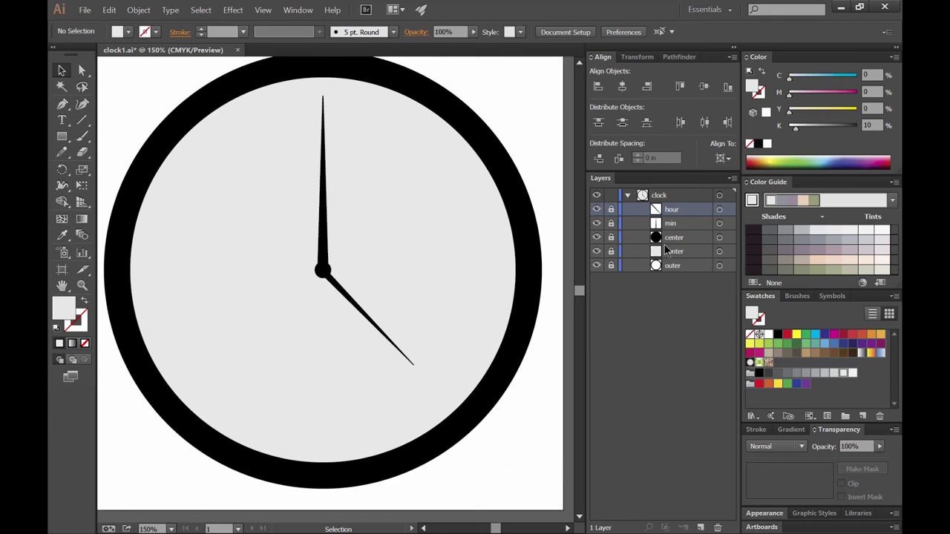
key(t)
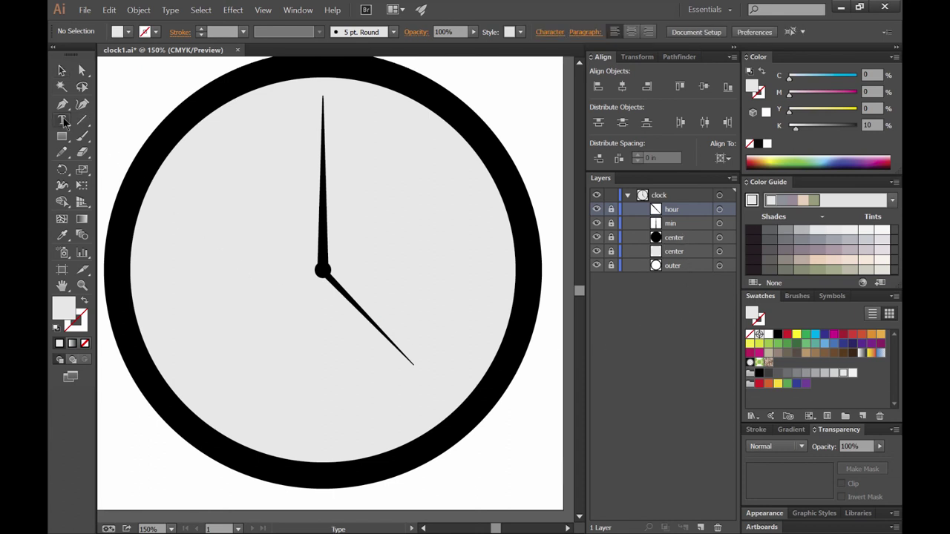
Type a black '12' atop the face, enlarge it, centre it, and set it in Georgia Bold.
click(758, 145)
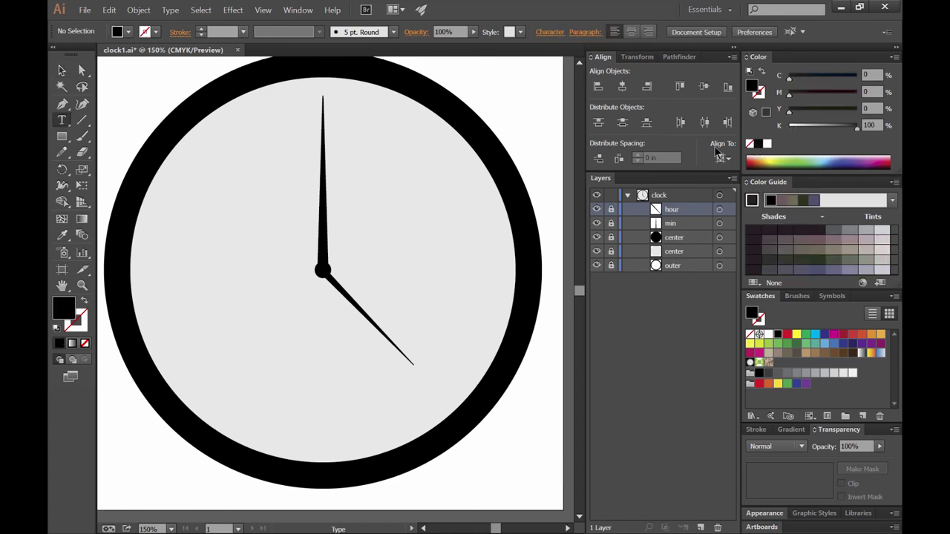
click(304, 101)
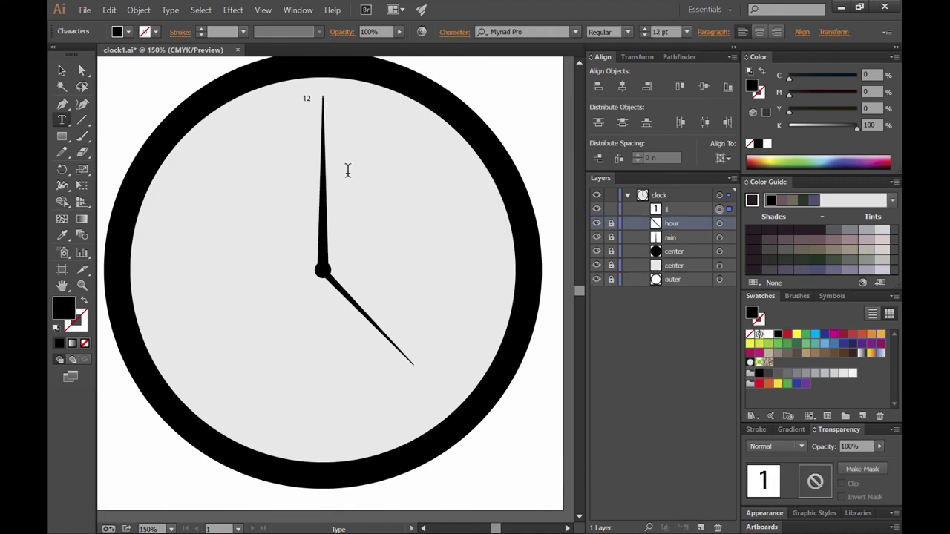
text(12)
key(Escape)
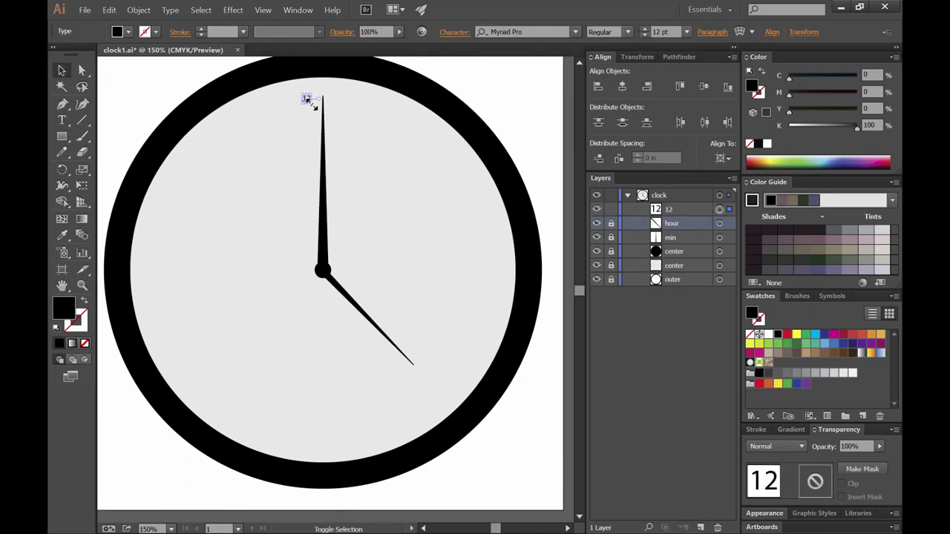
drag(311, 104, 356, 108)
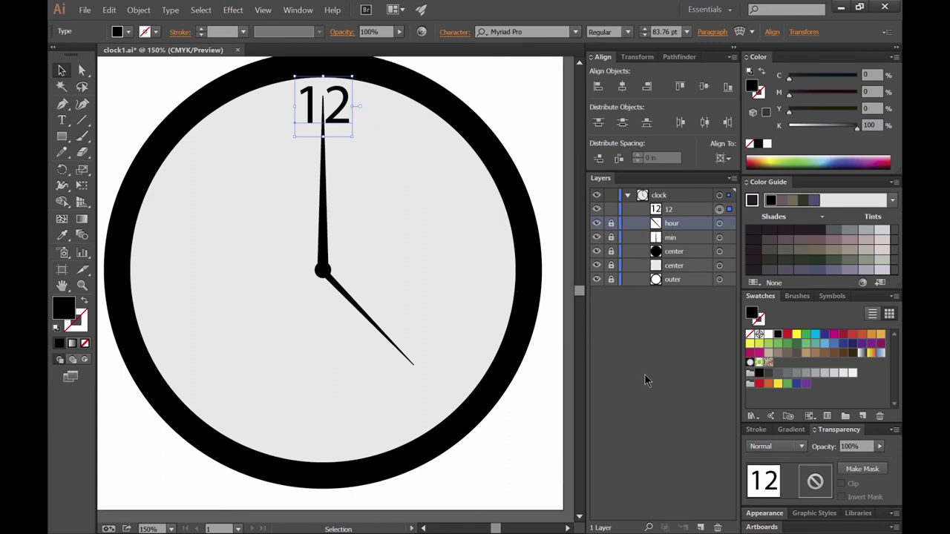
click(626, 88)
click(462, 78)
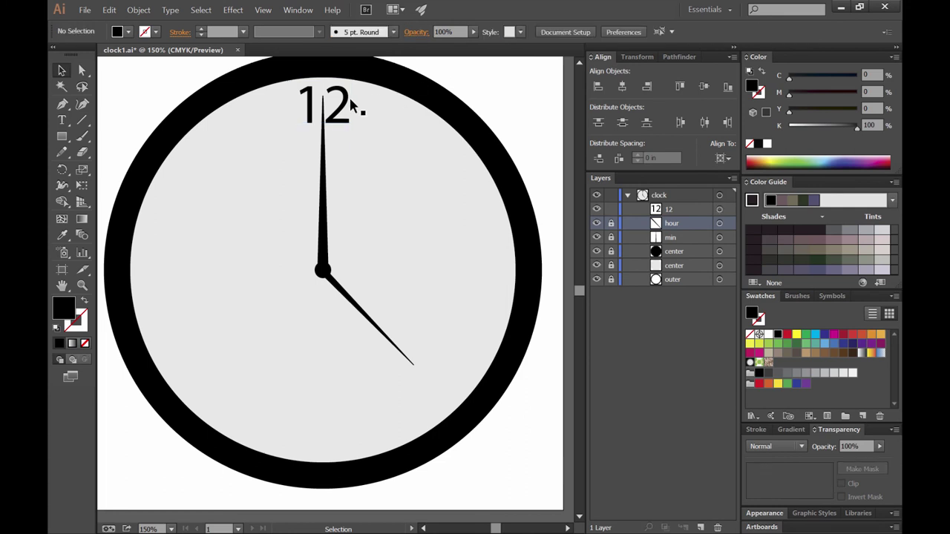
click(353, 104)
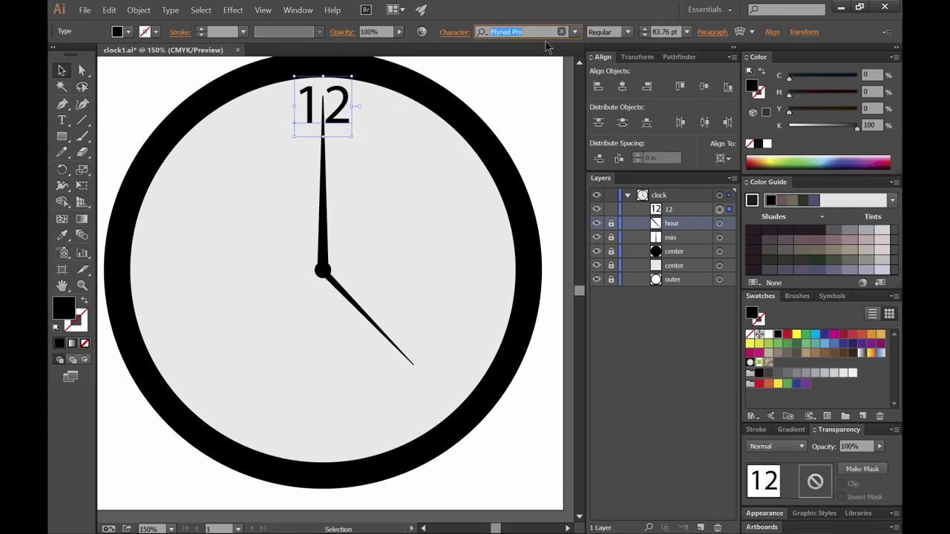
text(georg)
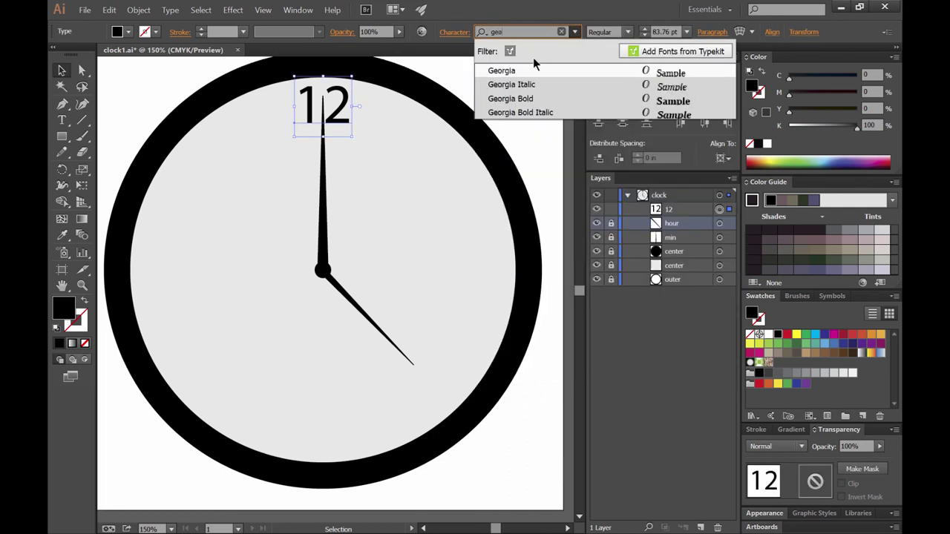
click(518, 98)
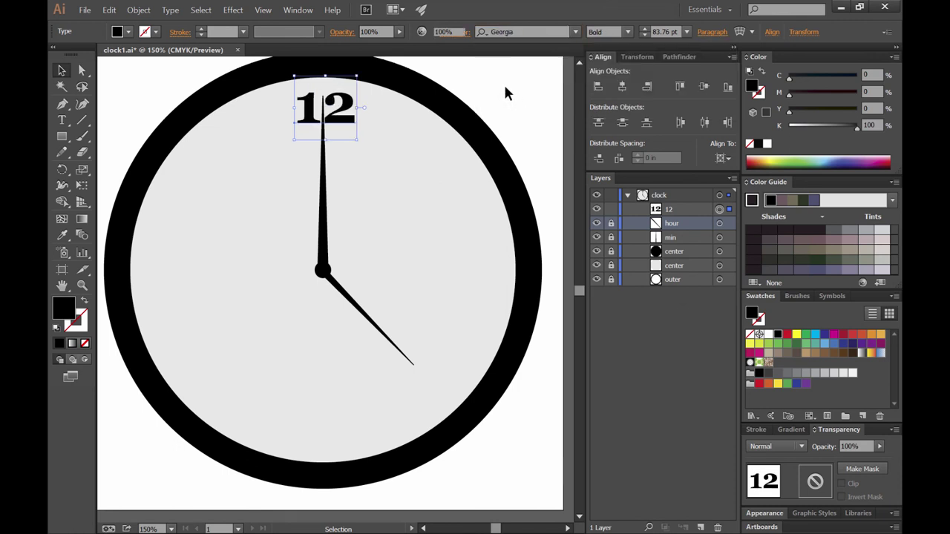
Nudge the 12 upward and copy it to create the 3 and 9 numerals.
click(505, 87)
drag(365, 111, 364, 105)
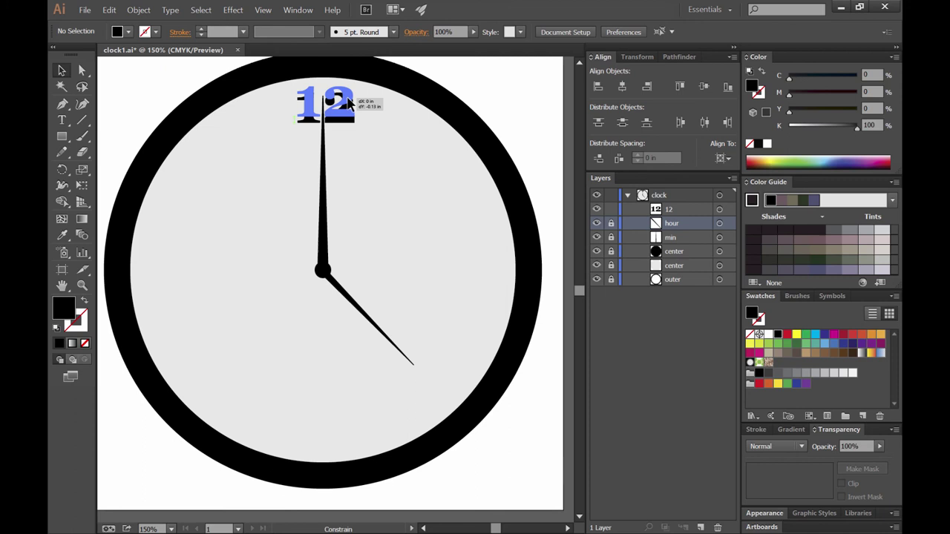
click(413, 90)
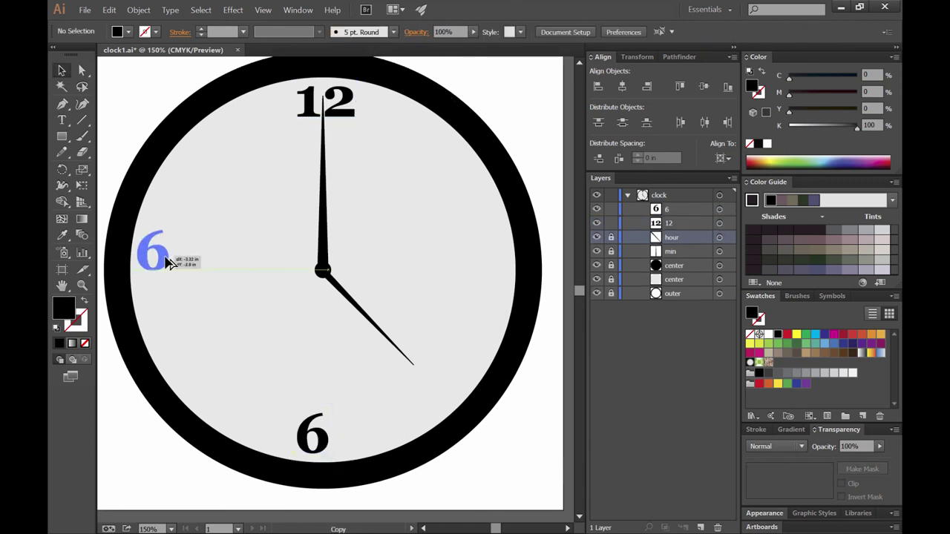
drag(170, 260, 171, 278)
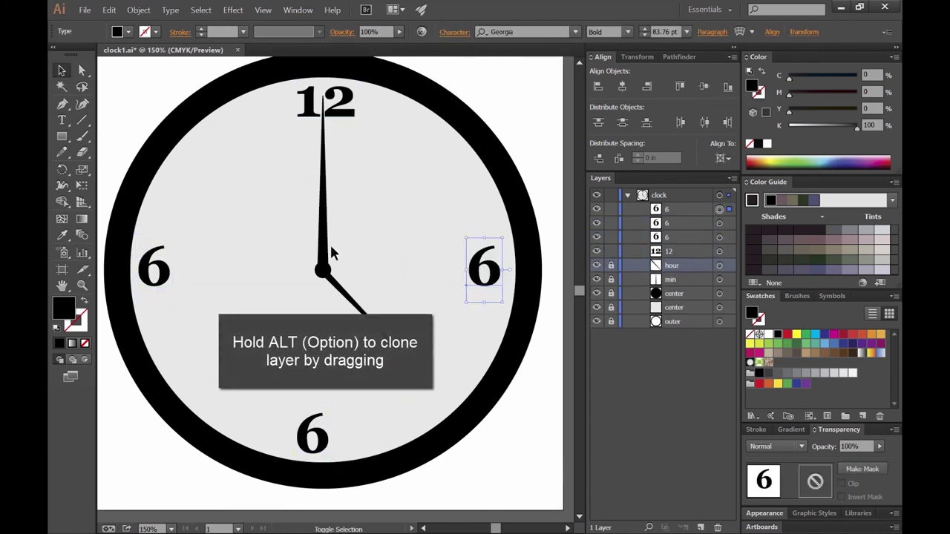
text(3)
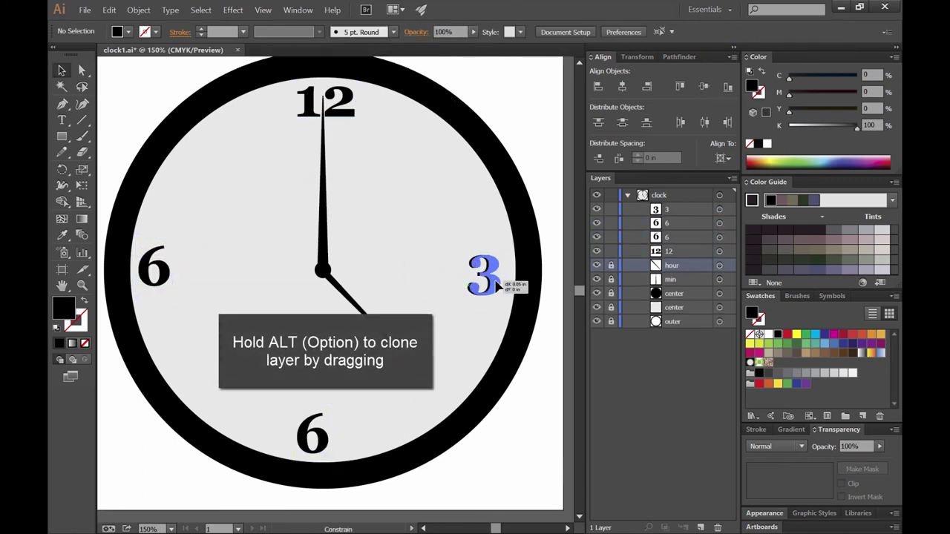
double_click(154, 267)
text(9)
Copy numerals to fill the remaining positions, place the 5, and view the clock at 100%.
drag(159, 271, 255, 131)
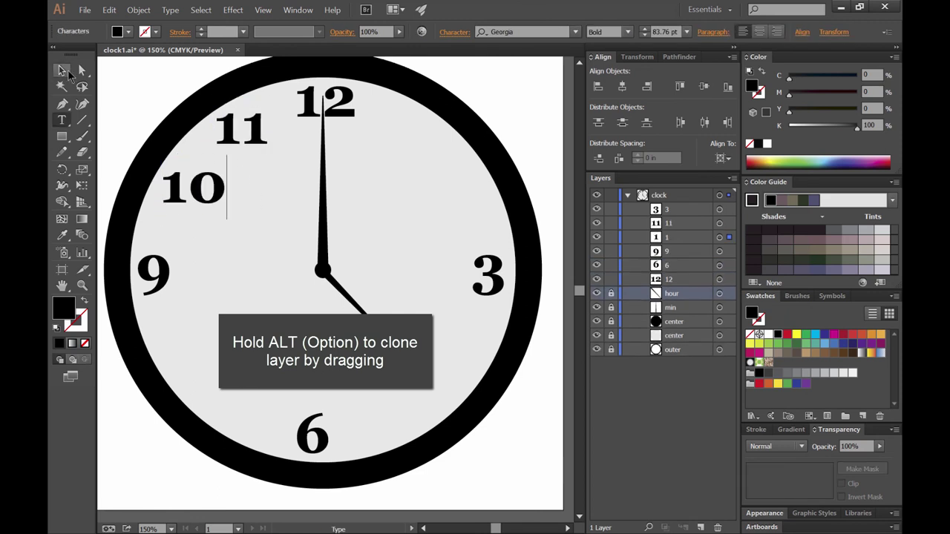
drag(223, 198, 223, 282)
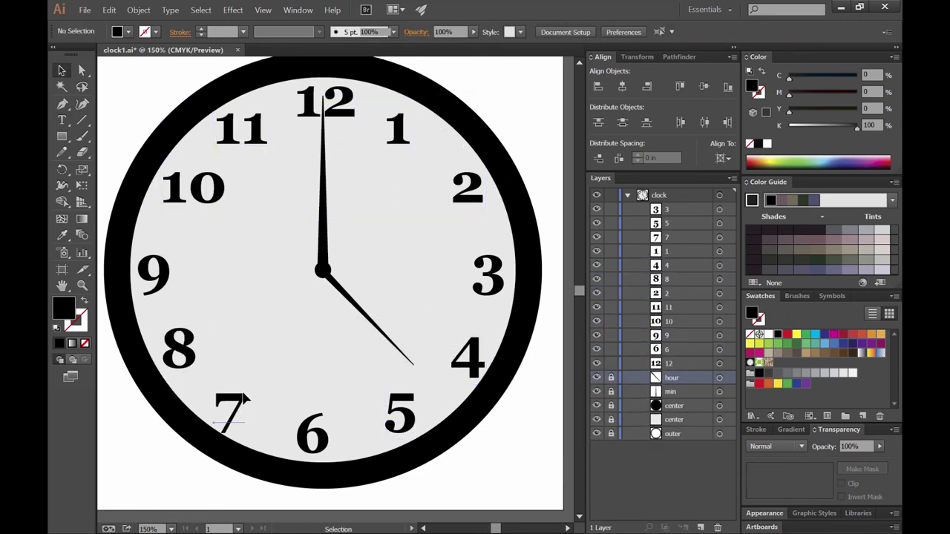
drag(411, 436, 420, 446)
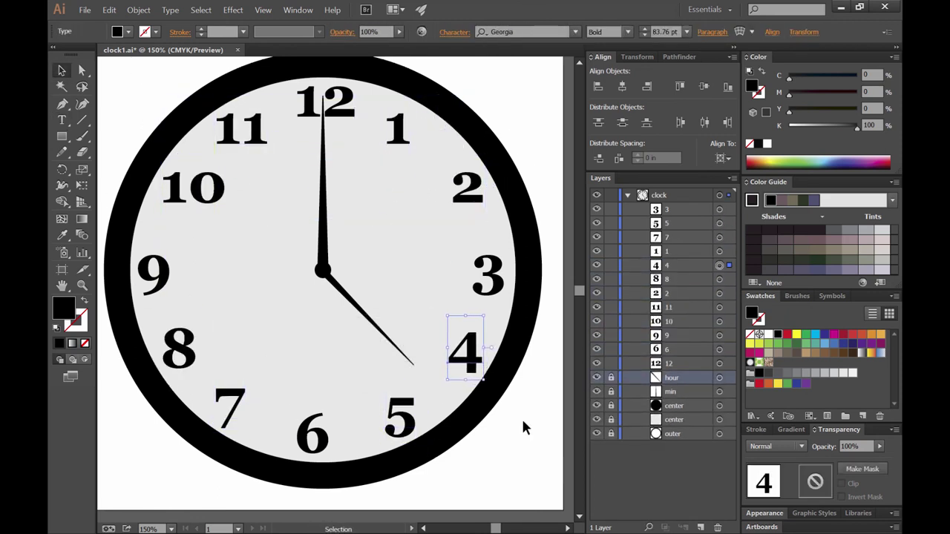
click(507, 136)
click(487, 275)
click(505, 419)
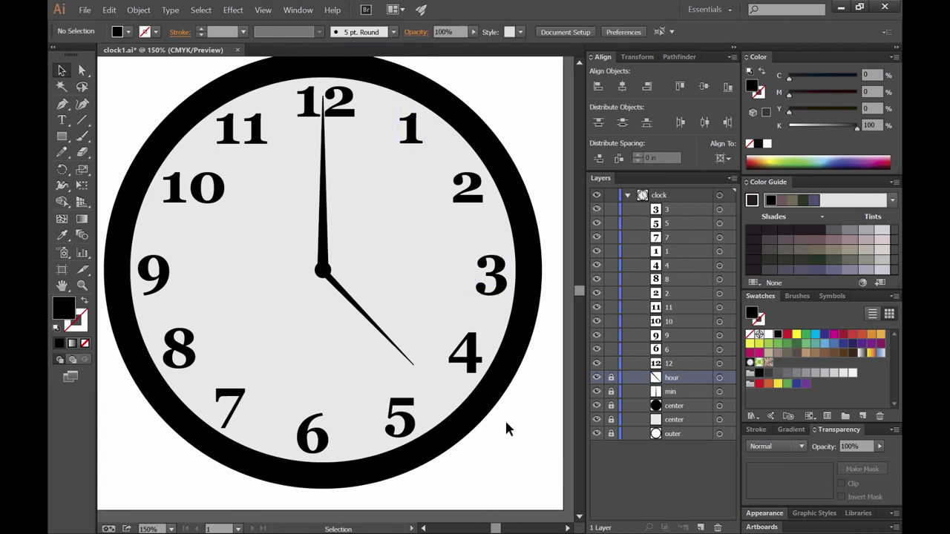
key(ctrl+minus)
drag(719, 209, 720, 371)
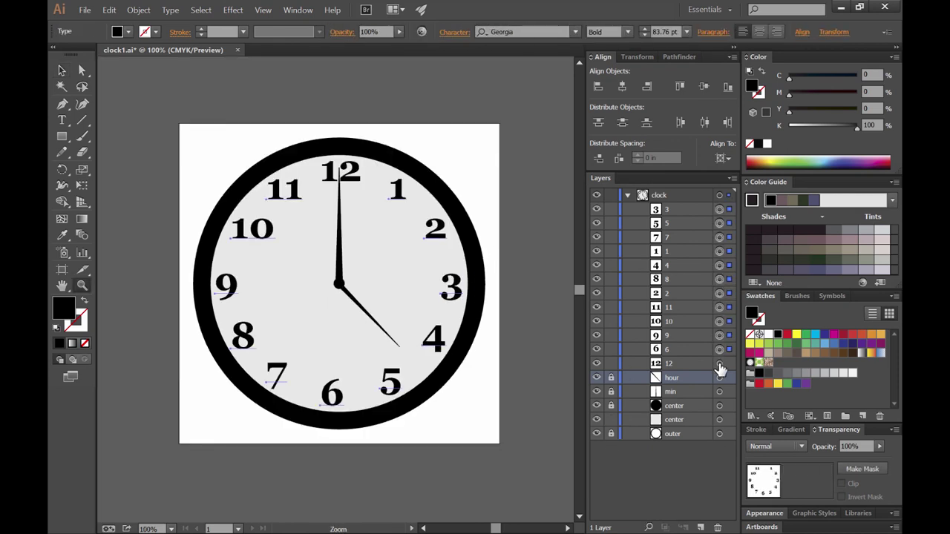
Group the numerals, release the clock objects to separate layers, and move numbers into the clock group.
key(ctrl+g)
key(ctrl+shift+a)
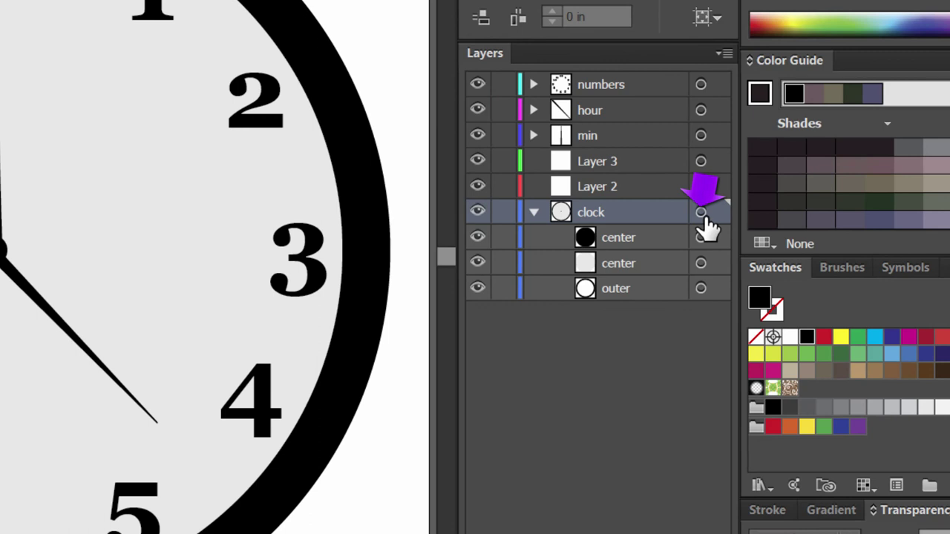
click(700, 212)
click(723, 51)
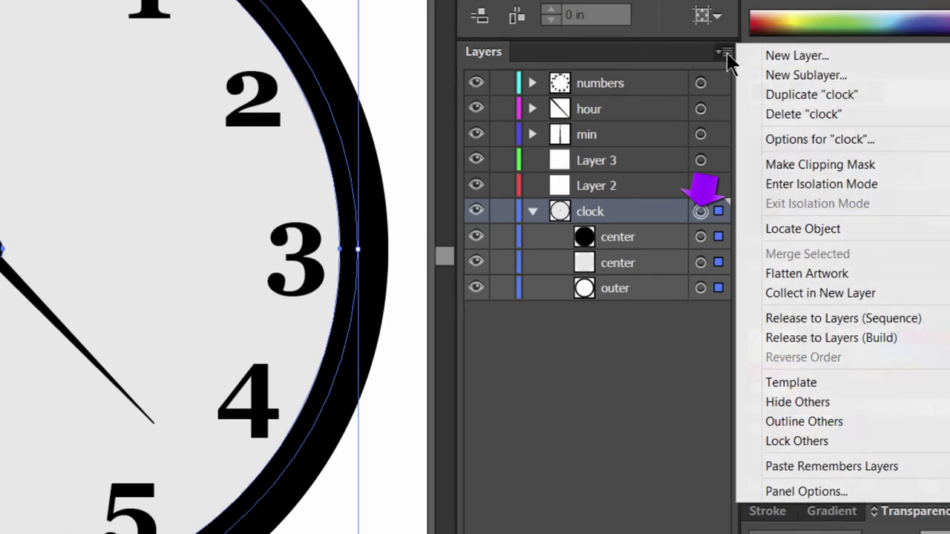
click(858, 317)
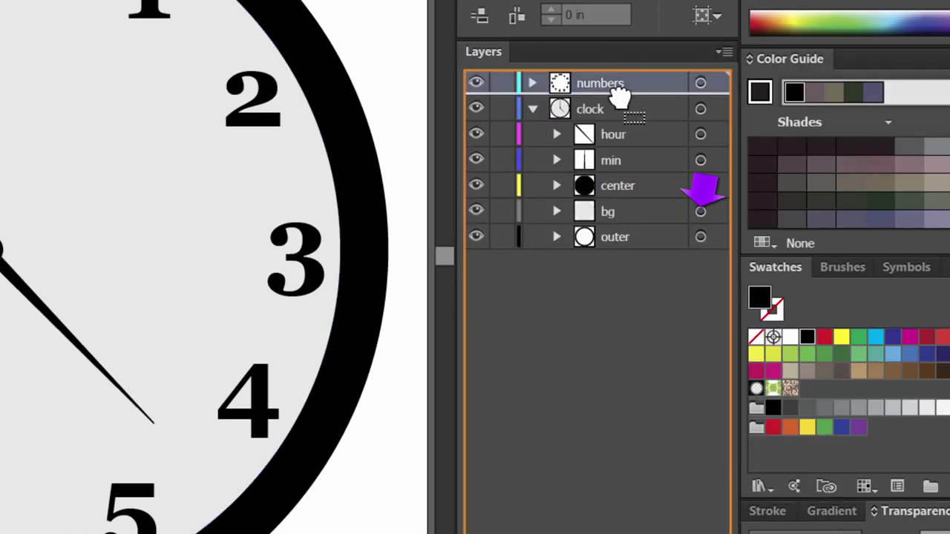
drag(615, 89, 621, 115)
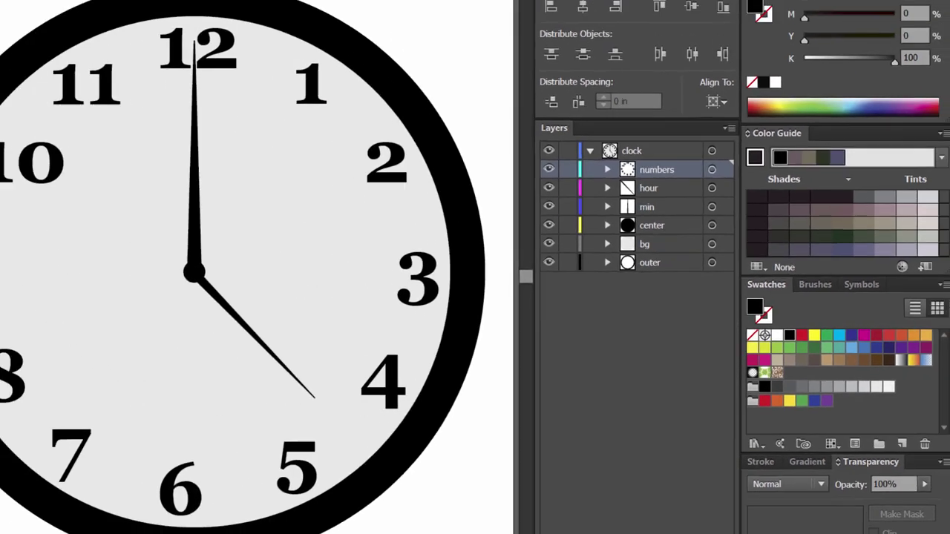
Export as clock1.psd at High 300 ppi with Write Layers and Maximum Editability, replacing the existing file.
click(84, 9)
click(101, 192)
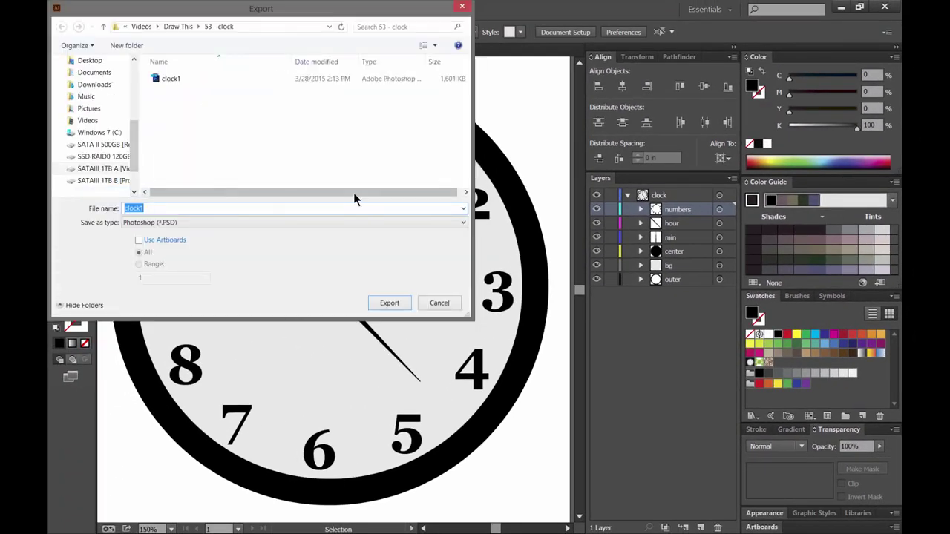
click(391, 303)
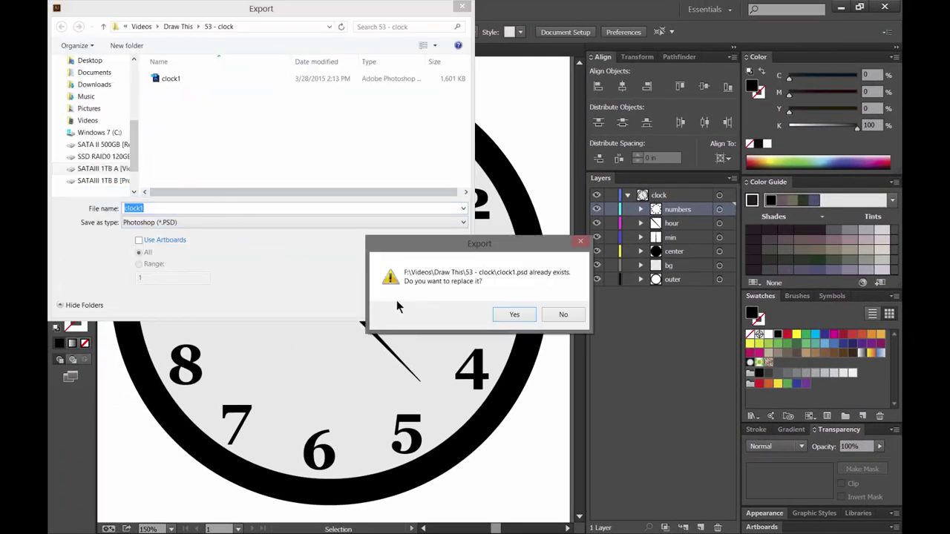
click(515, 315)
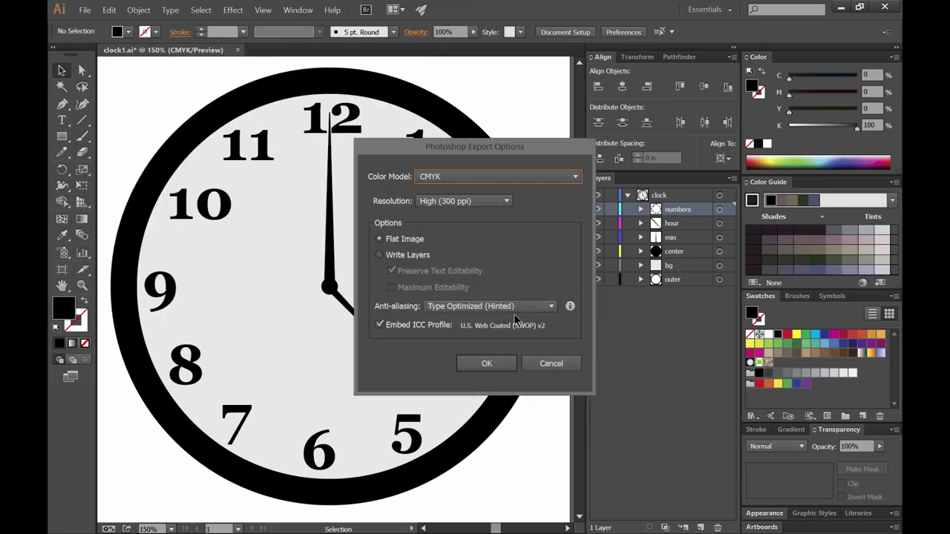
click(468, 201)
click(457, 245)
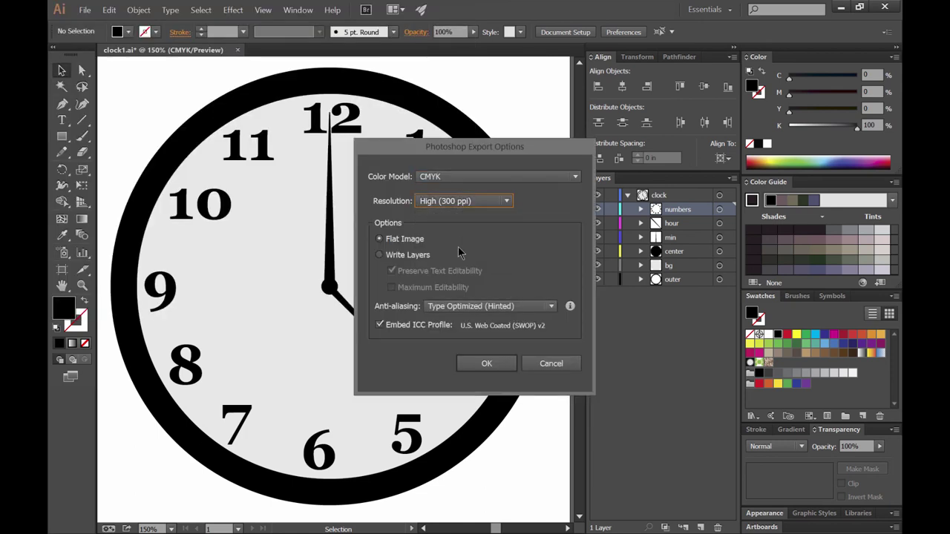
click(379, 255)
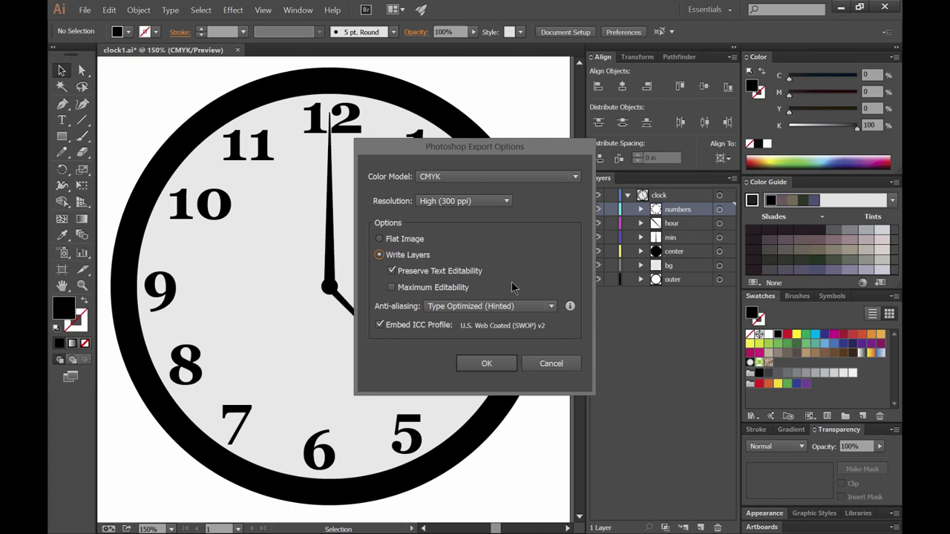
click(392, 271)
click(454, 291)
click(490, 364)
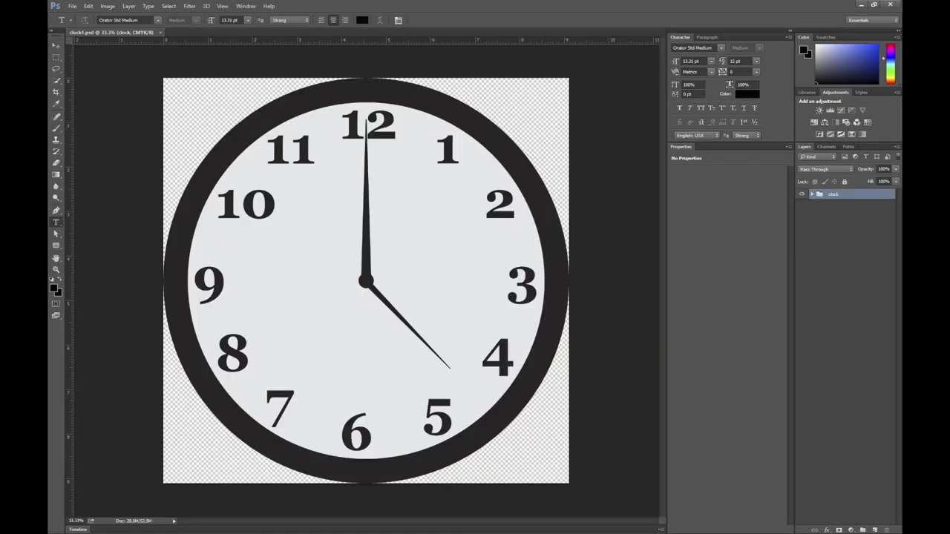
Add a new layer named 'background' at the bottom of the clock group.
click(812, 193)
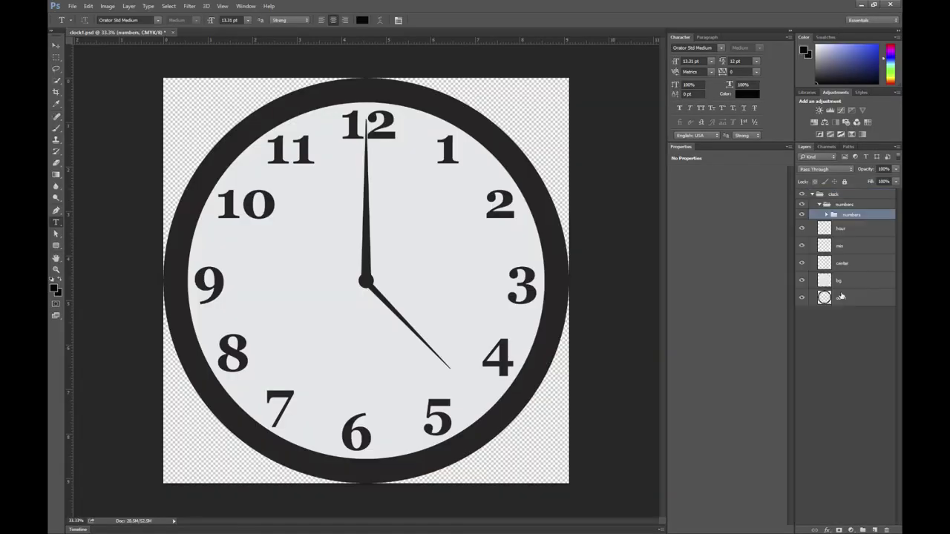
click(874, 530)
drag(849, 222, 844, 332)
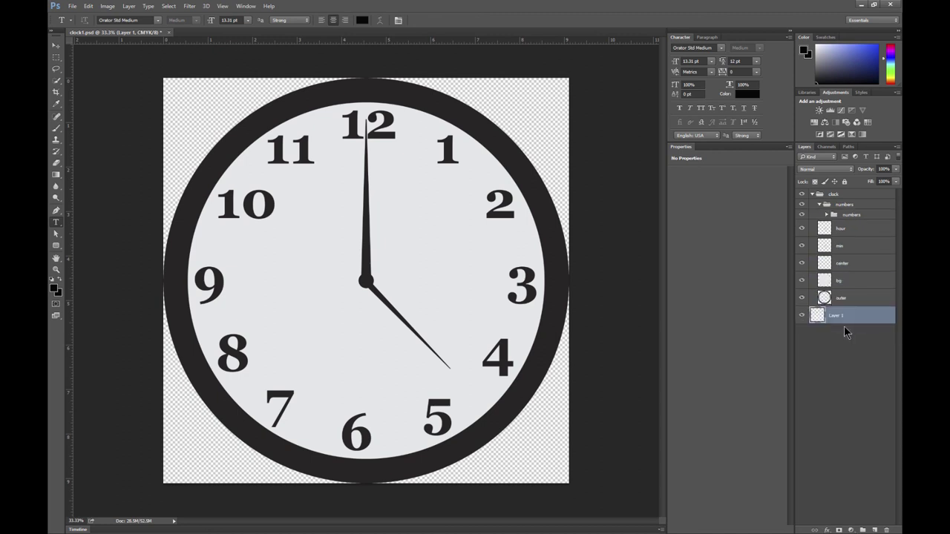
double_click(837, 317)
text(background)
key(Return)
Fill the background layer with solid white.
key(x)
key(shift+BackSpace)
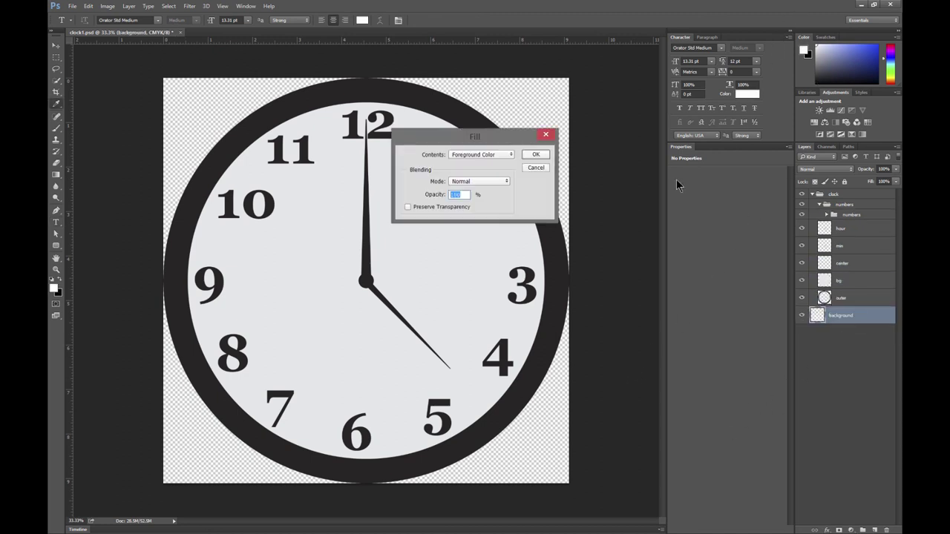
key(Return)
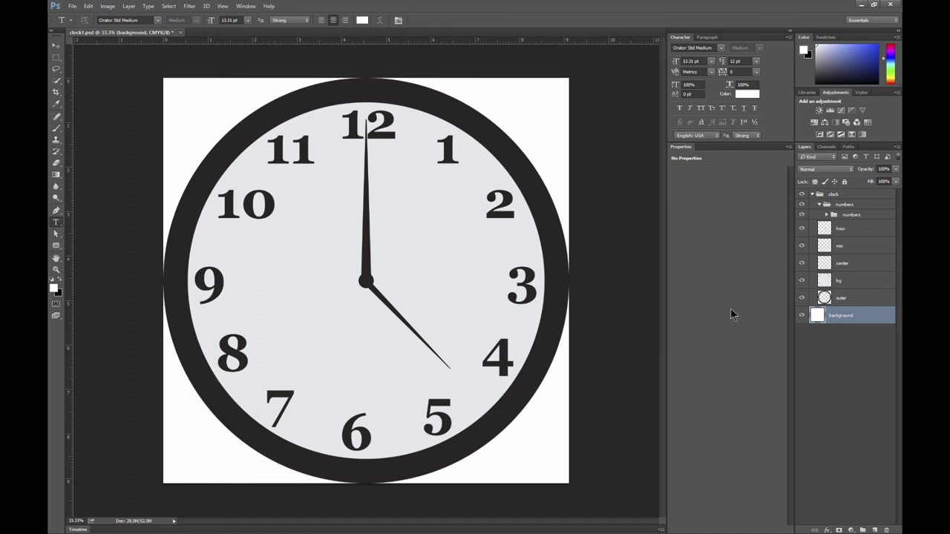
click(844, 300)
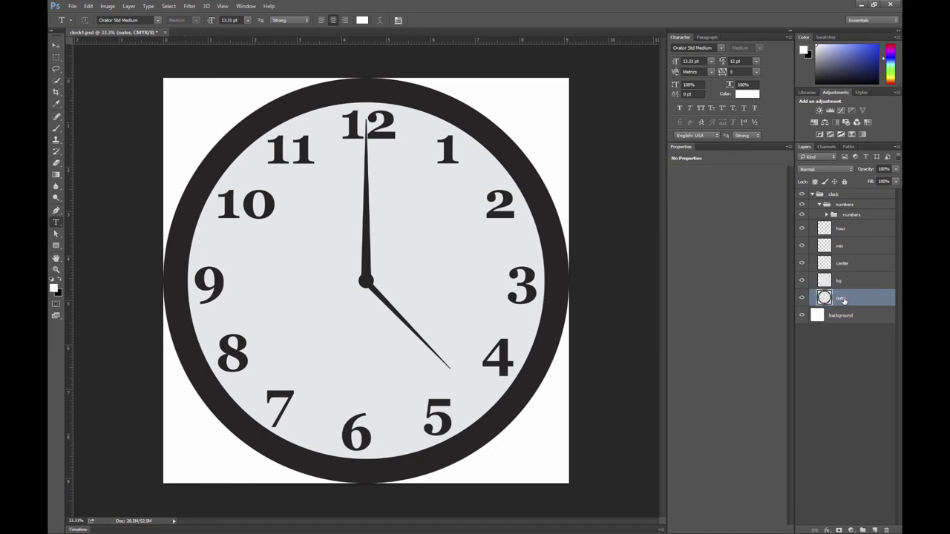
Add a Bevel & Emboss to the outer rim with a larger size and Chisel Hard technique.
click(827, 530)
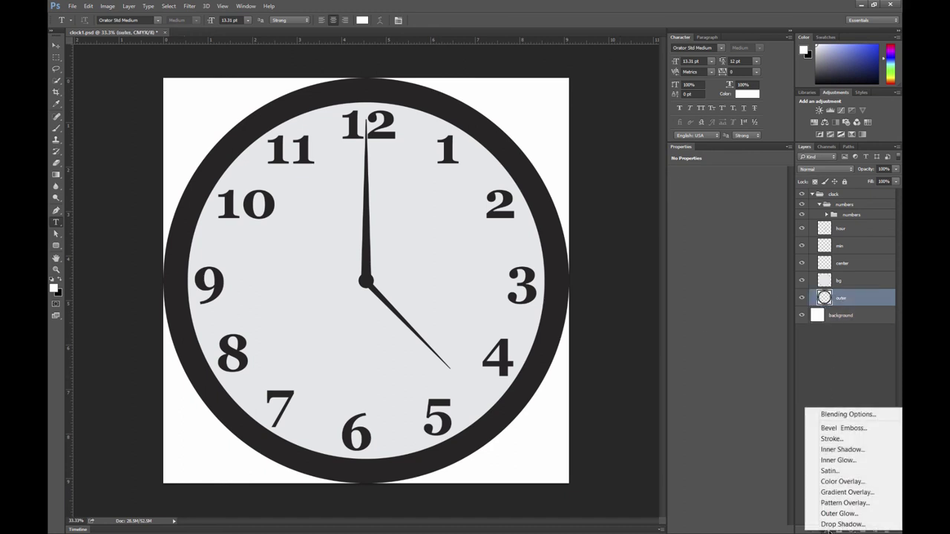
click(846, 429)
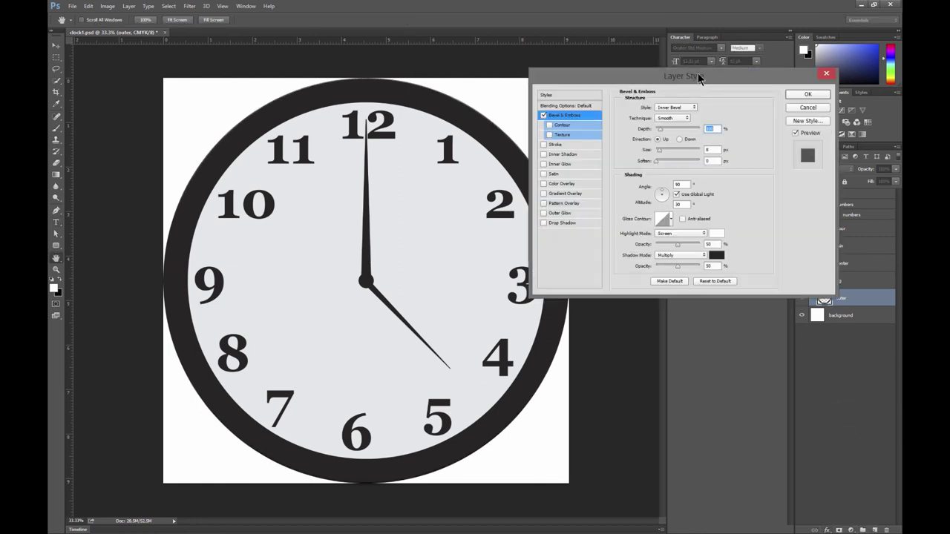
drag(698, 73, 738, 75)
drag(696, 141, 702, 141)
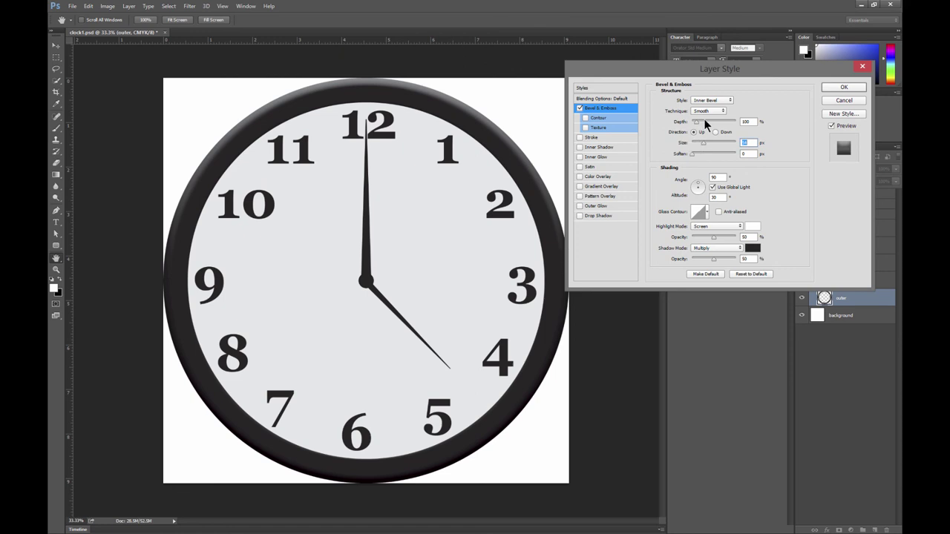
click(707, 110)
click(711, 124)
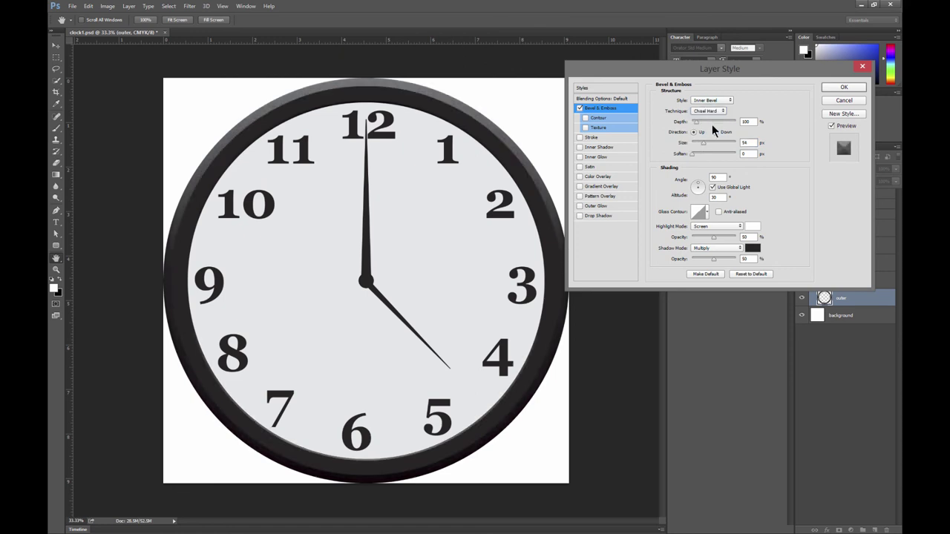
Apply an anti-aliased gloss contour to the rim bevel and fine-tune its size to 62 px.
click(717, 211)
click(707, 211)
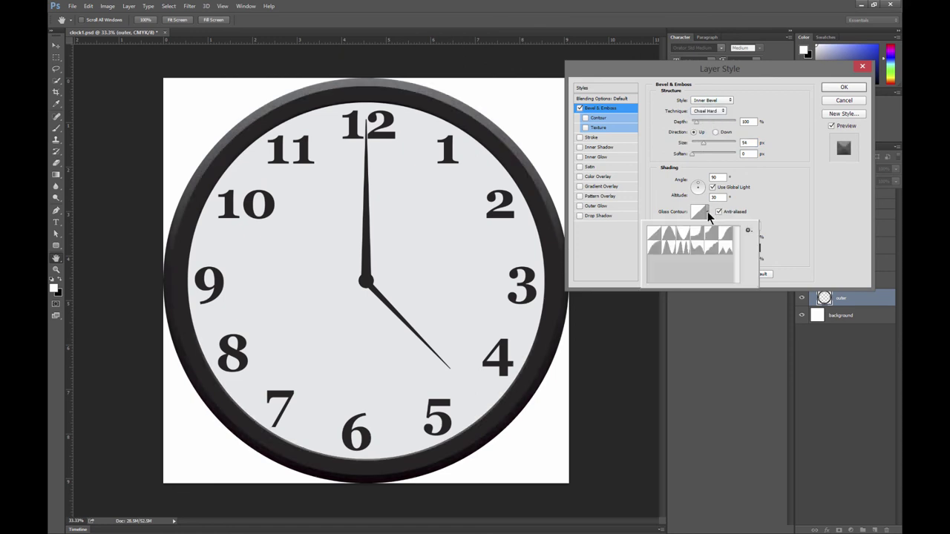
click(669, 236)
click(682, 233)
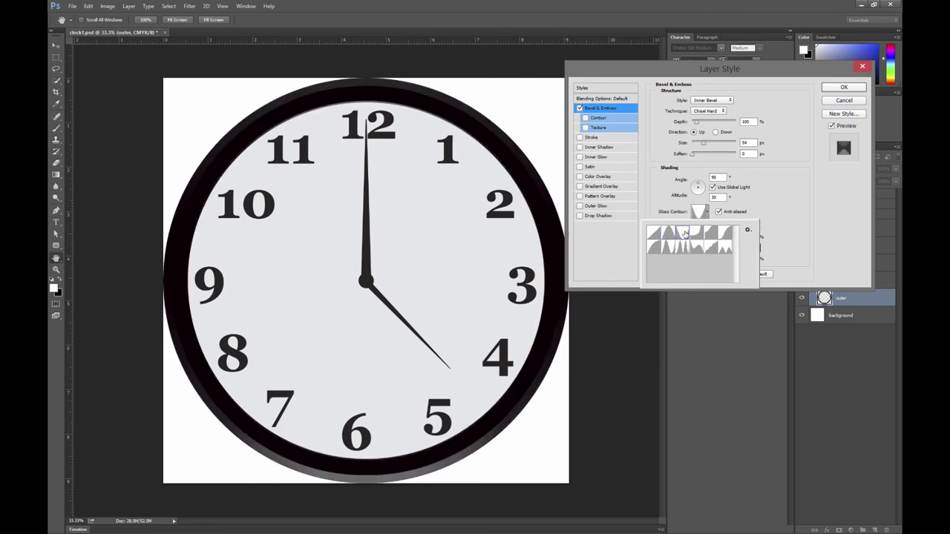
click(699, 235)
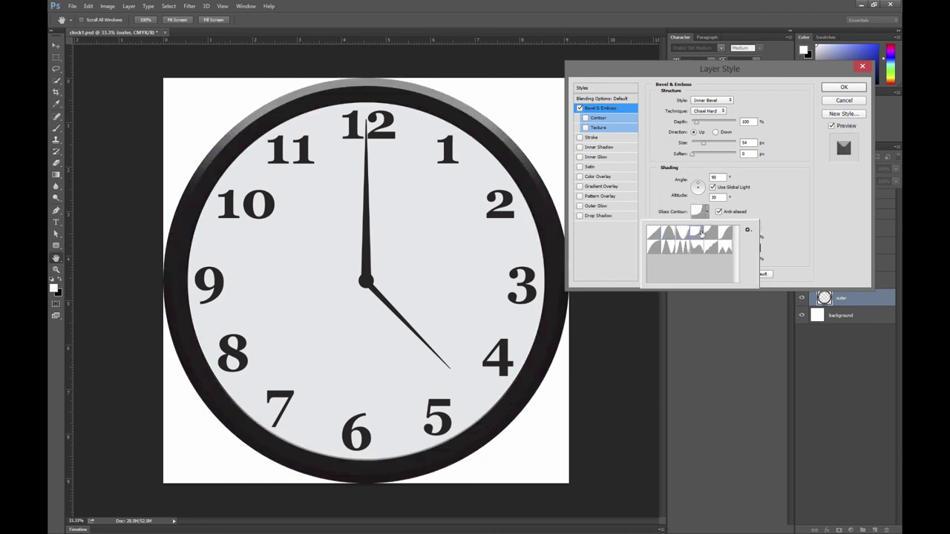
click(716, 234)
click(726, 235)
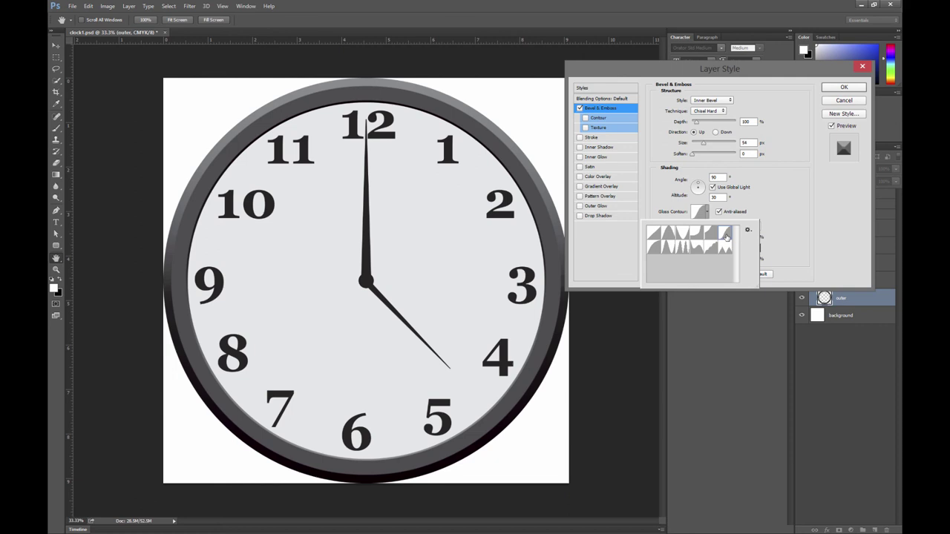
drag(705, 147, 707, 128)
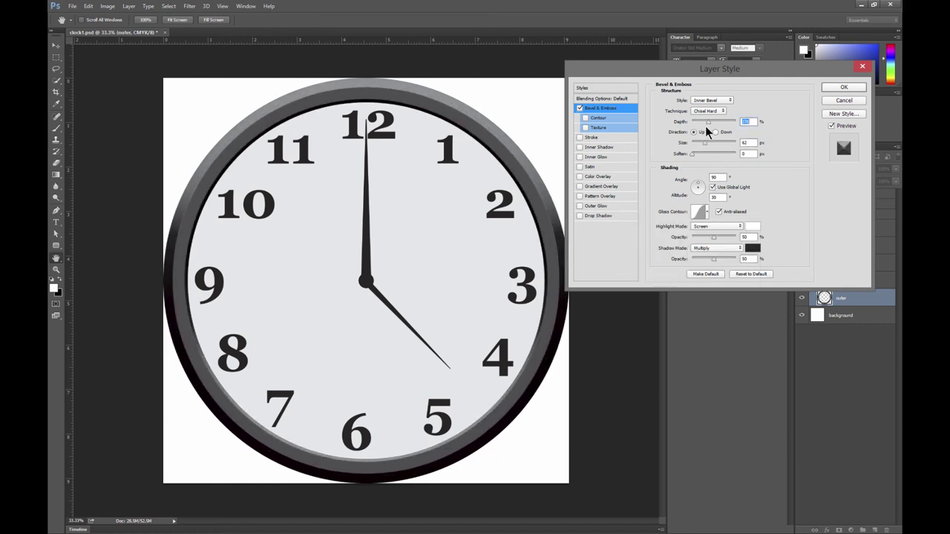
Give the bg face layer a 90° linear Gradient Overlay at 10% scale with reduced opacity.
click(843, 89)
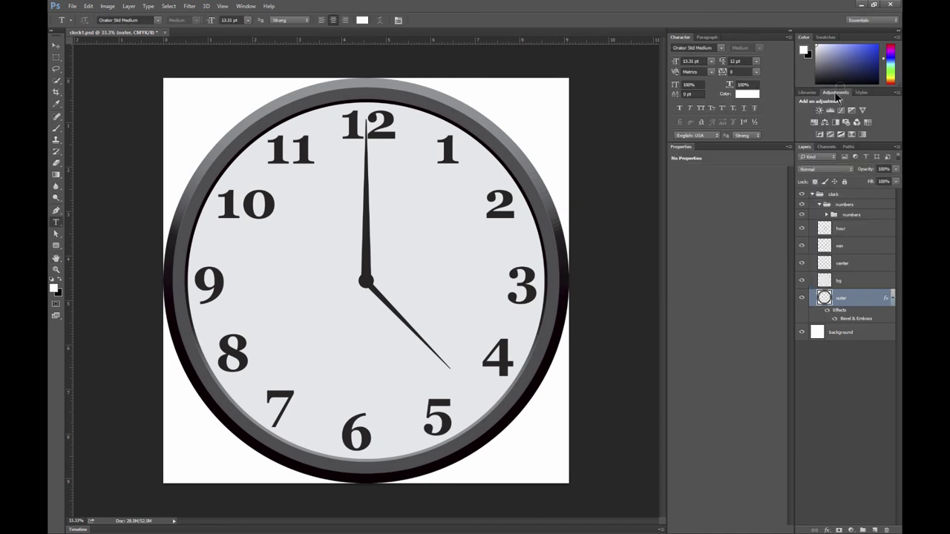
click(840, 285)
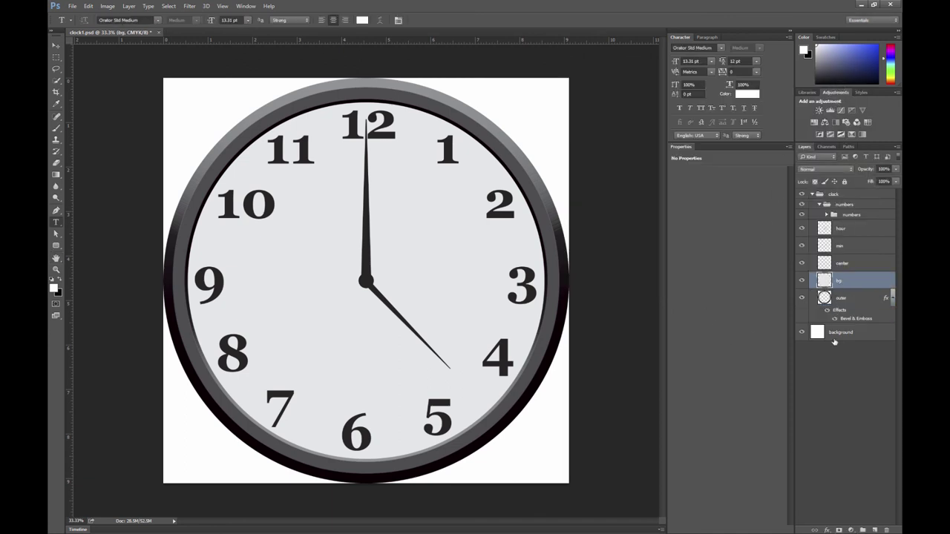
click(828, 529)
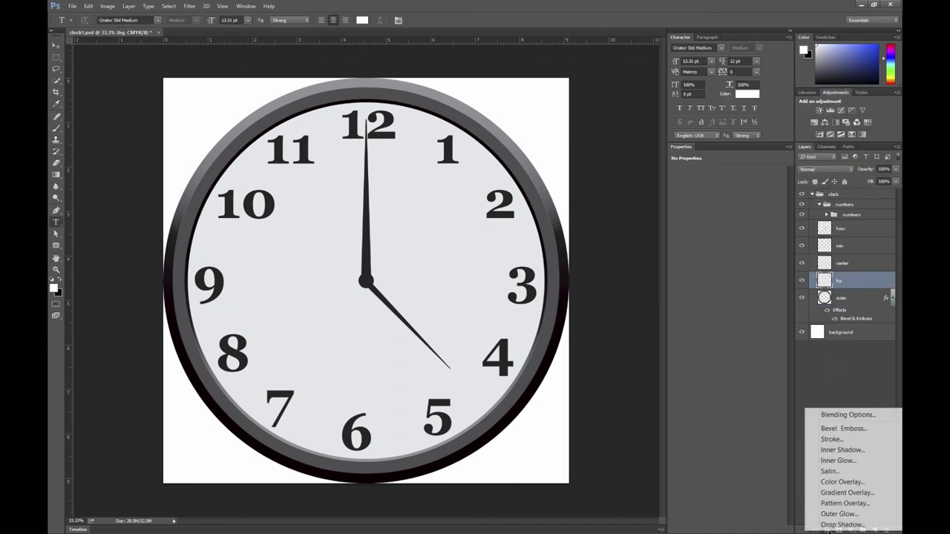
click(846, 492)
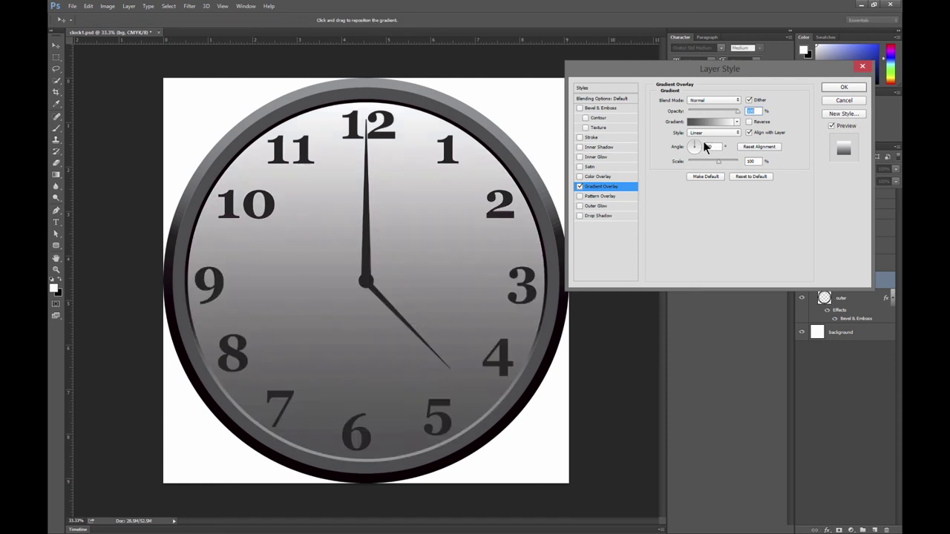
drag(718, 160, 678, 163)
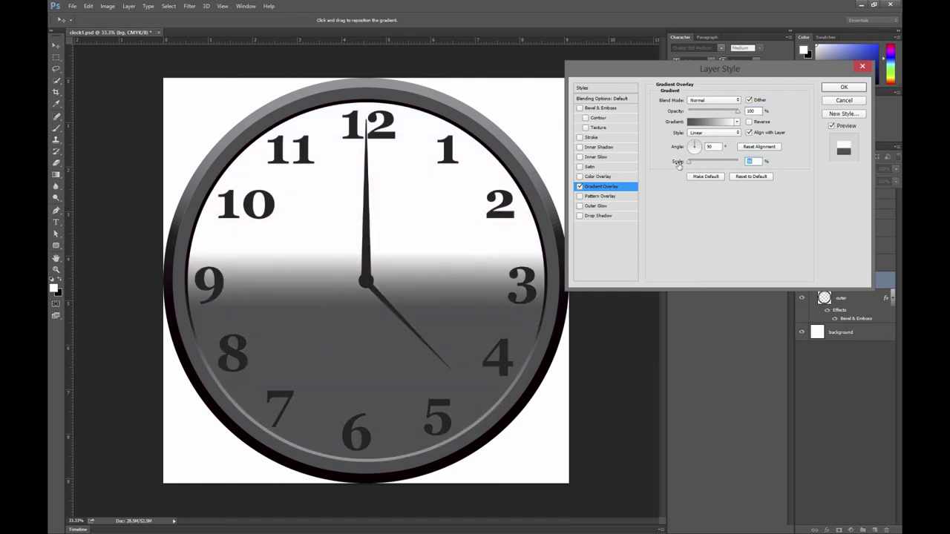
drag(737, 111, 698, 111)
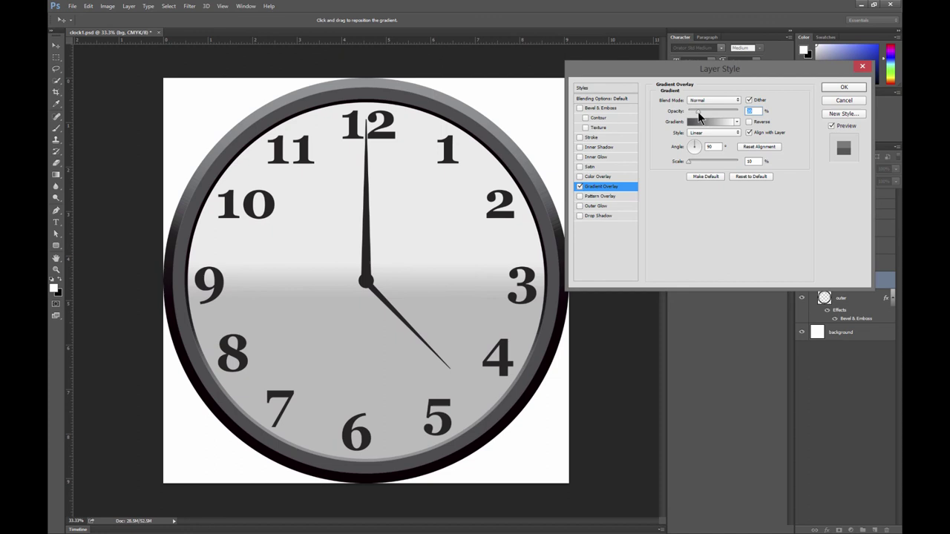
click(843, 86)
click(843, 264)
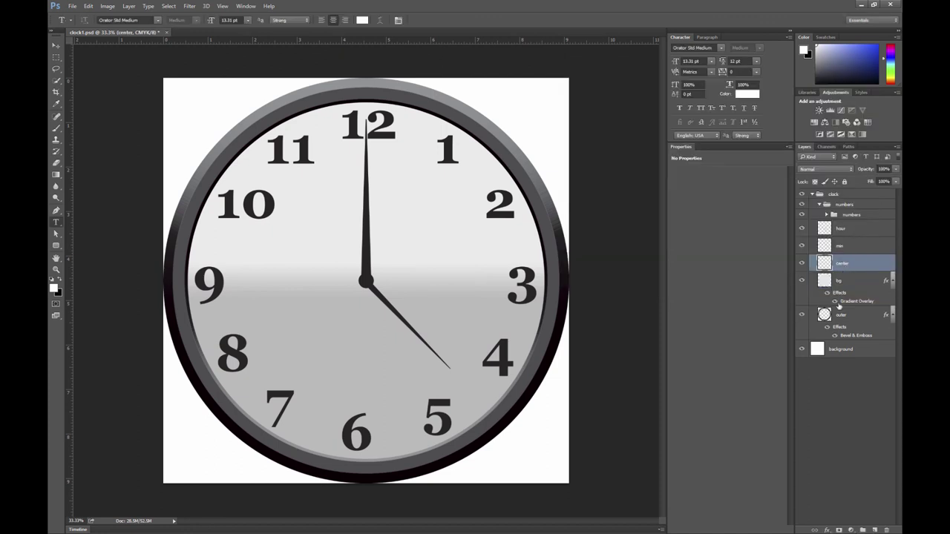
Move the center layer above the hour hand and give it a larger Bevel & Emboss.
drag(847, 256, 848, 225)
click(827, 530)
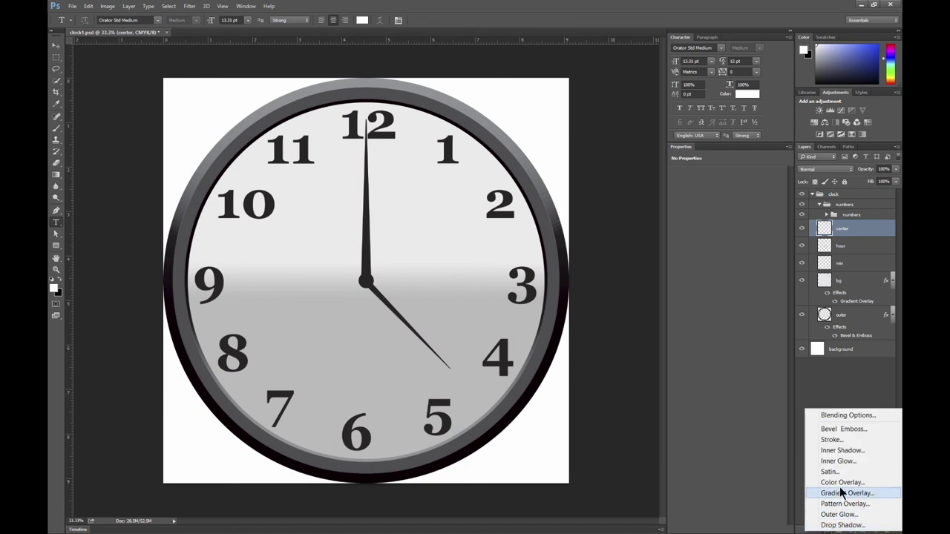
click(851, 429)
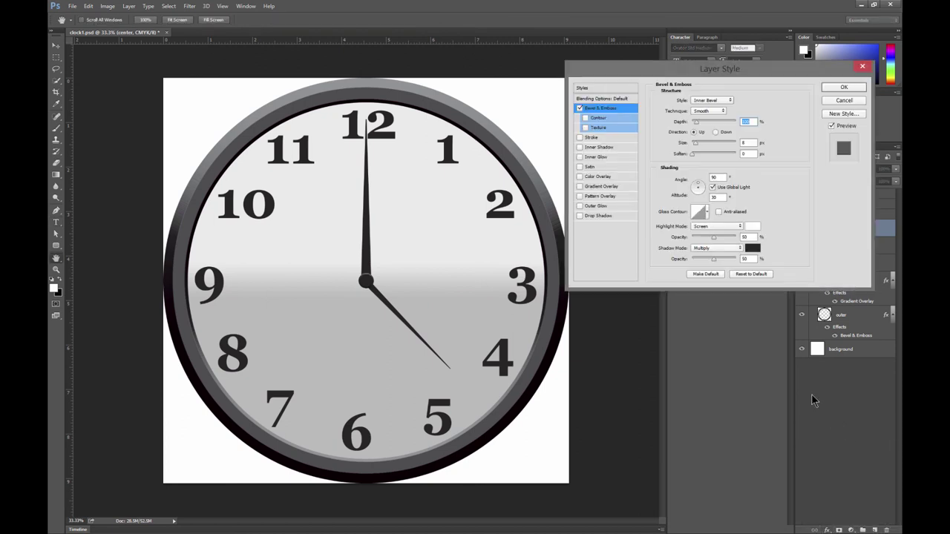
drag(696, 142, 703, 144)
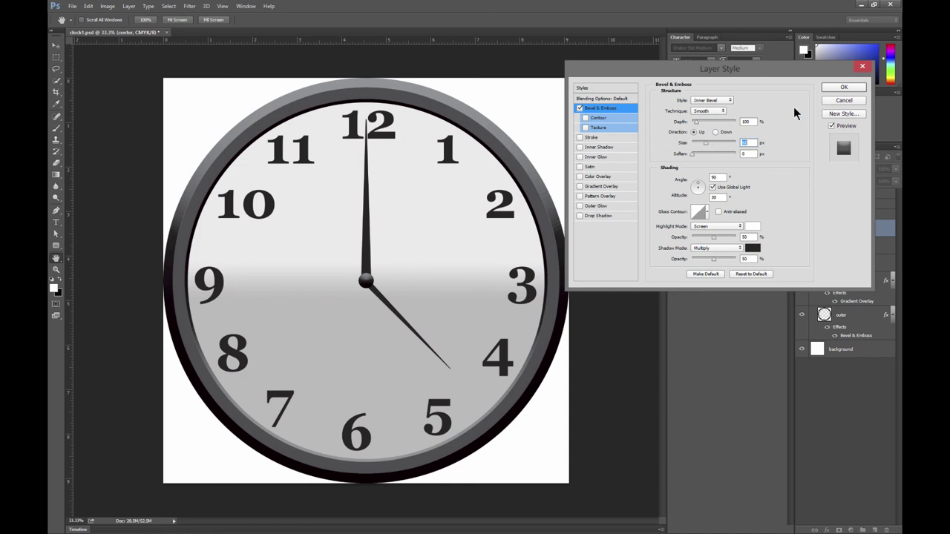
click(841, 88)
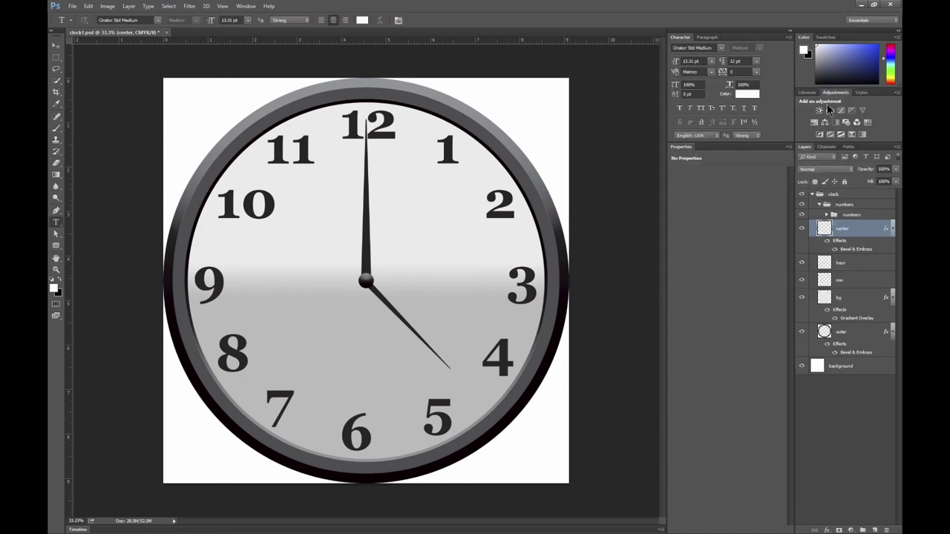
Give the hour hand a Chisel Hard Bevel & Emboss with depth 195.
click(850, 264)
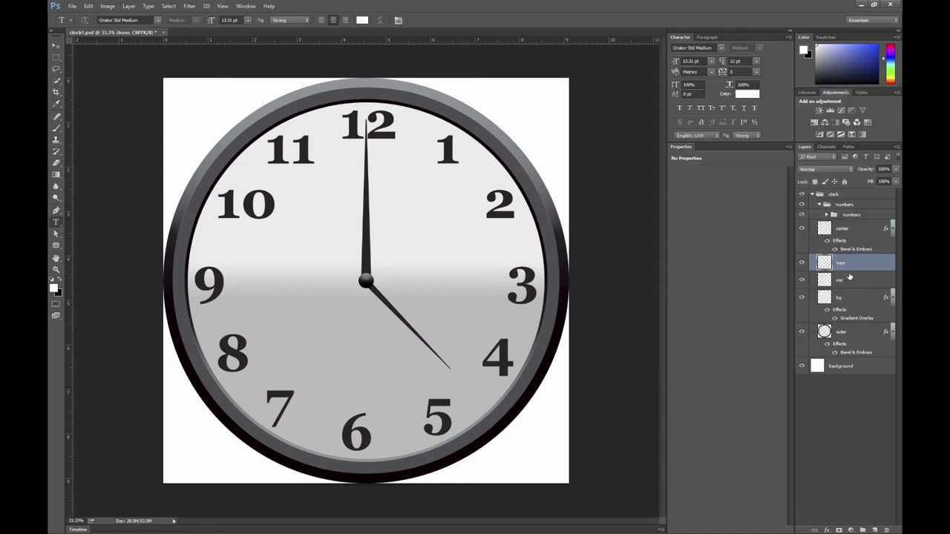
click(826, 530)
click(846, 428)
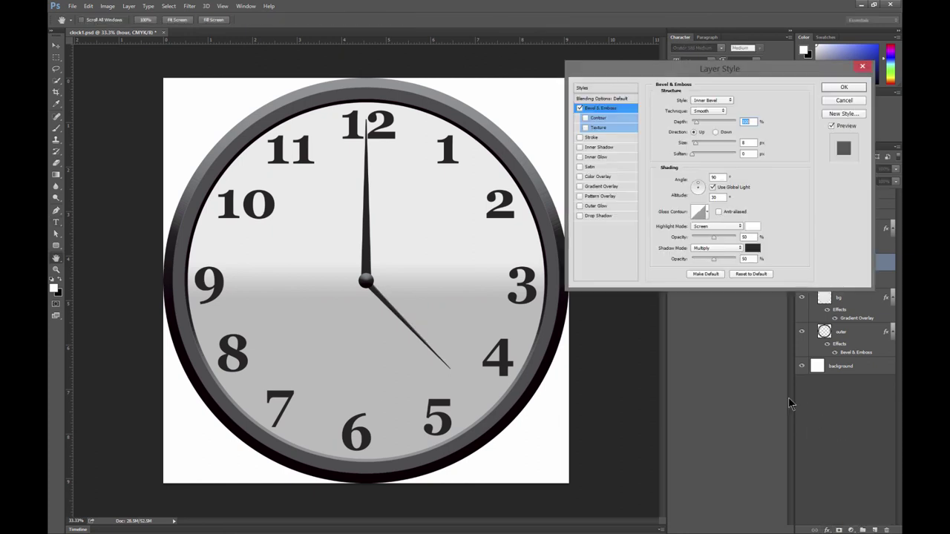
click(709, 110)
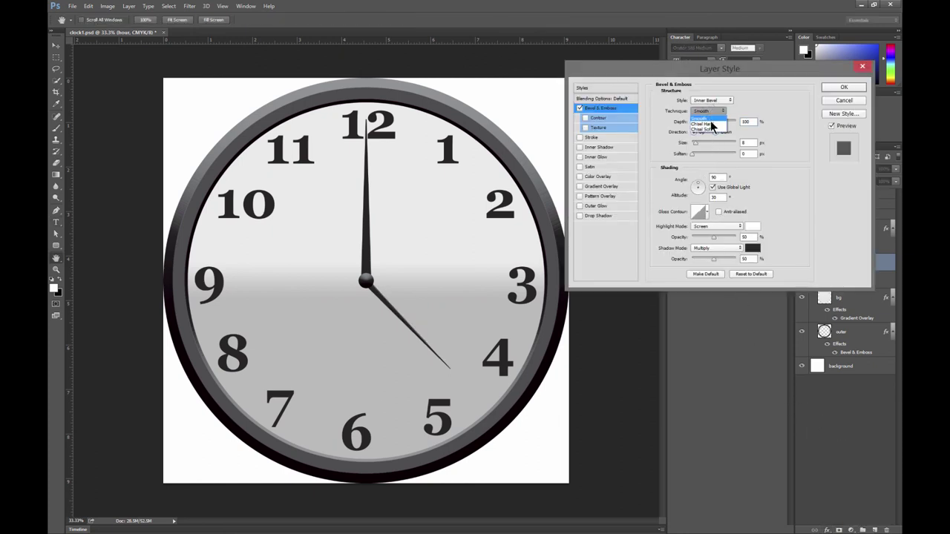
click(710, 123)
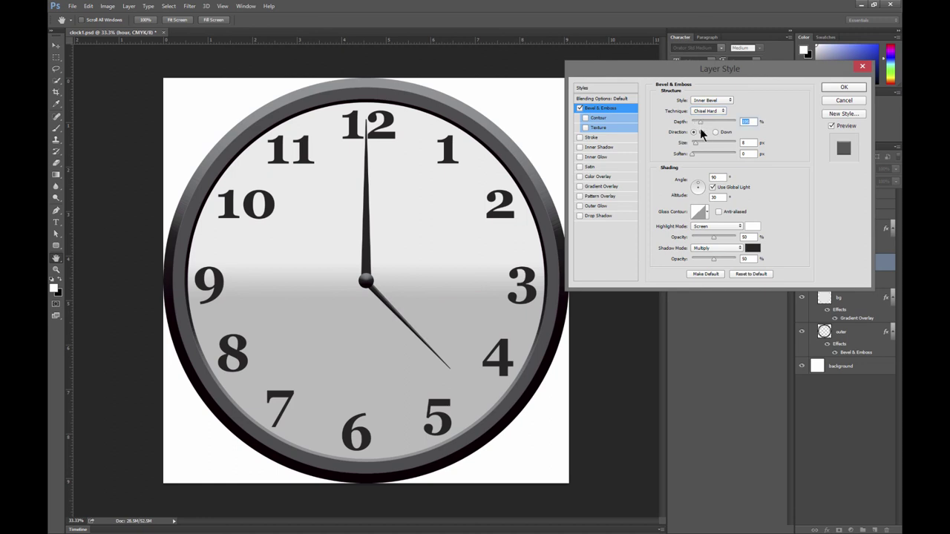
text(195)
key(Tab)
click(839, 88)
Copy the hour hand's layer style and paste it onto the min layer.
right_click(845, 267)
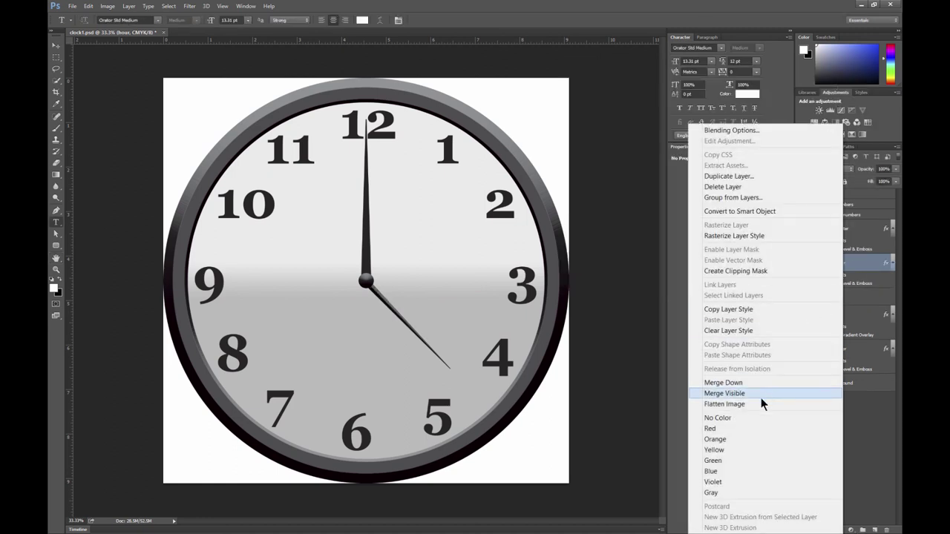
click(738, 309)
click(861, 296)
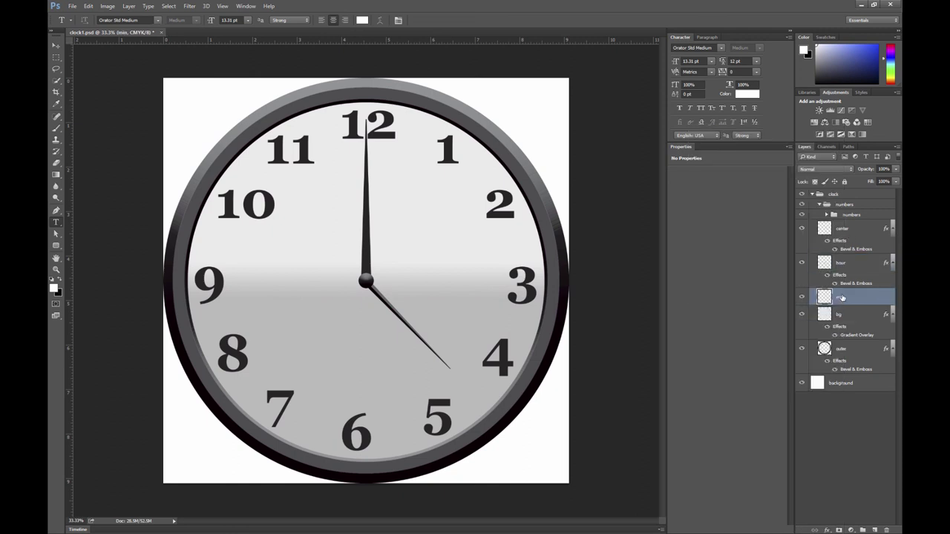
right_click(853, 296)
click(745, 320)
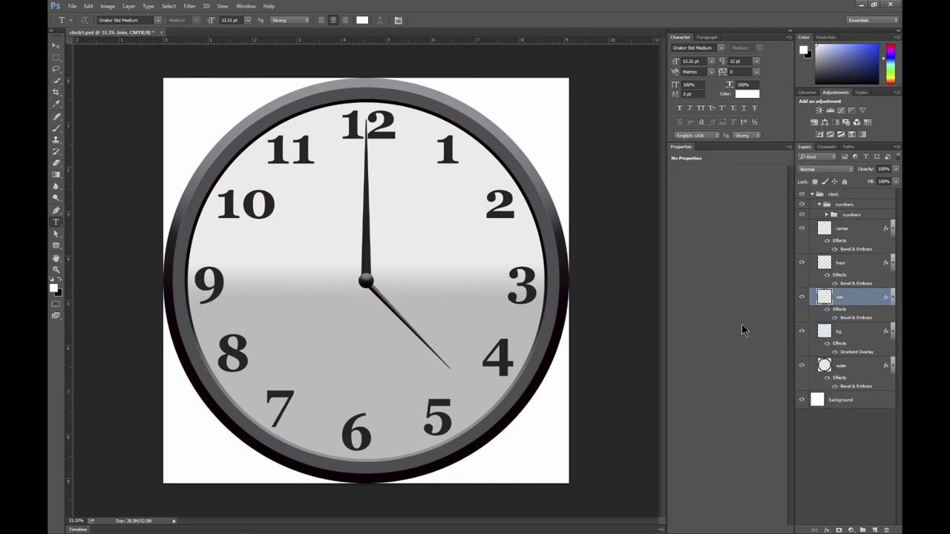
Change the minute hand bevel's light angle and lower its altitude to 32°.
double_click(848, 319)
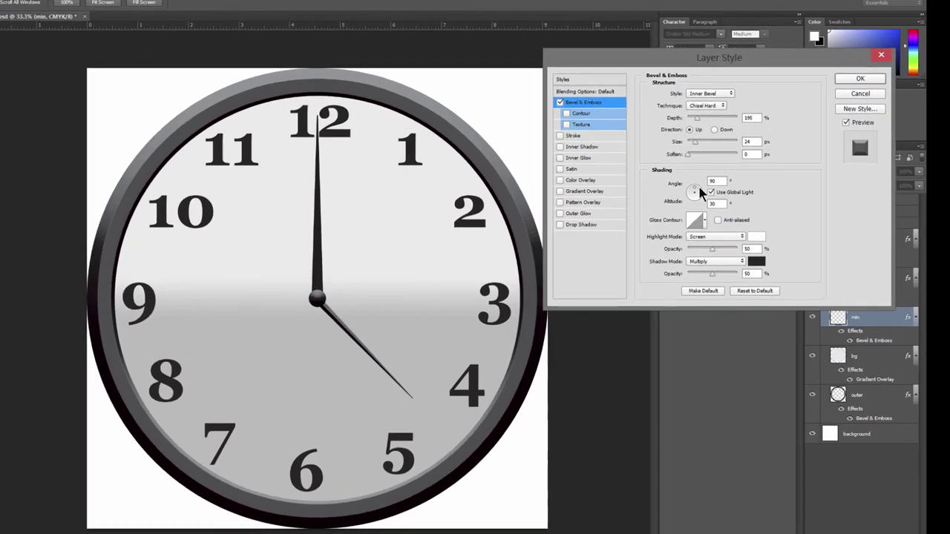
click(705, 189)
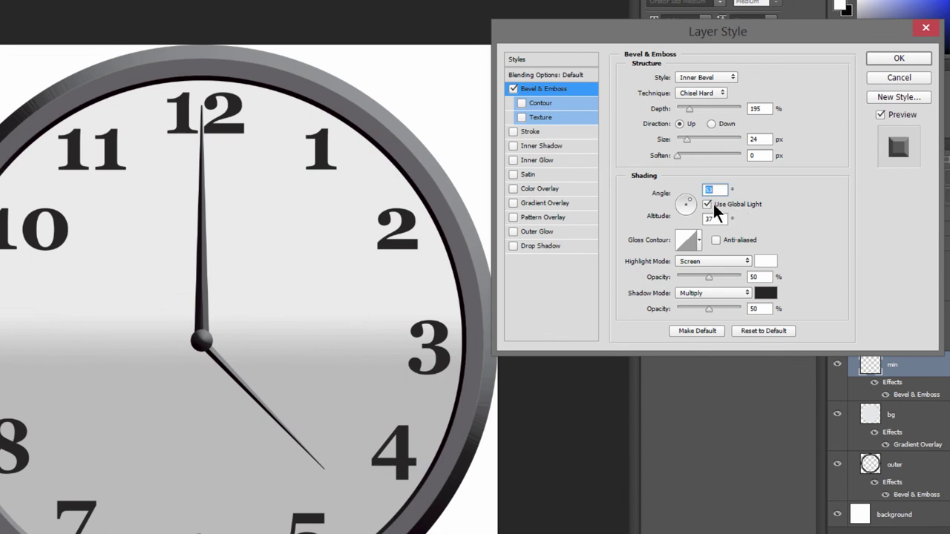
click(689, 198)
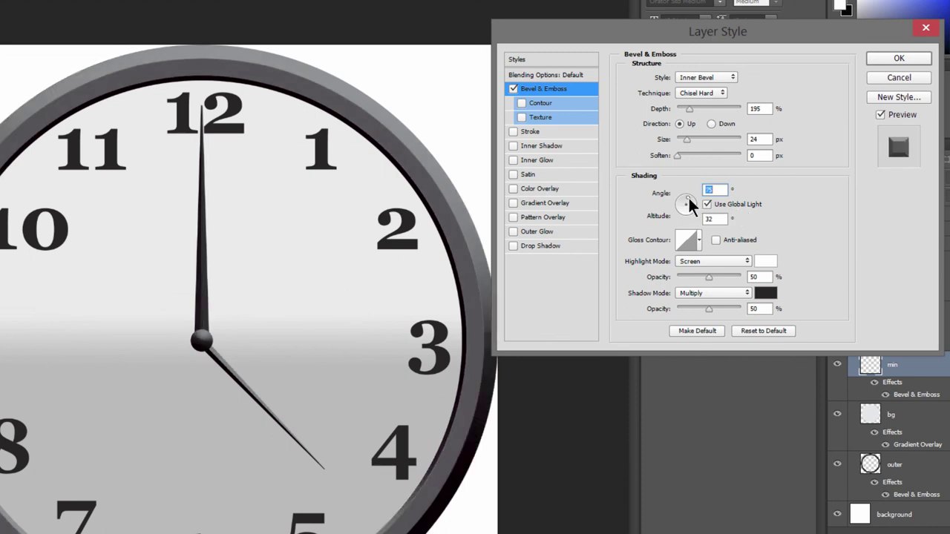
drag(691, 208, 707, 206)
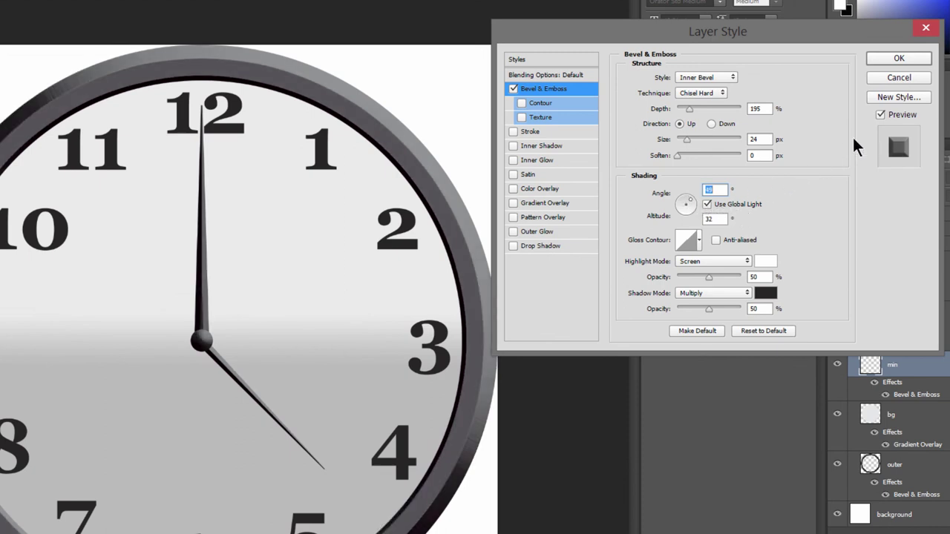
click(898, 58)
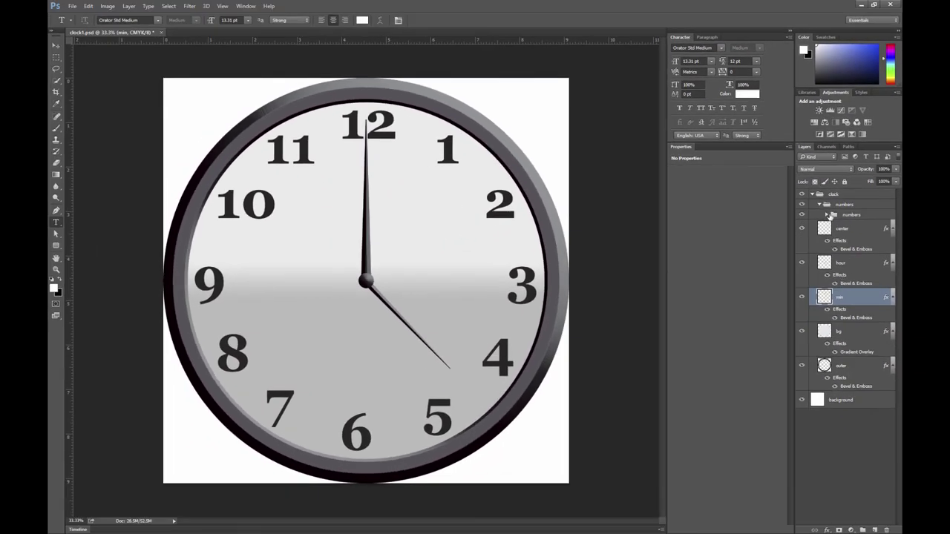
Merge the nested numbers group into a single numerals layer.
click(828, 215)
click(852, 216)
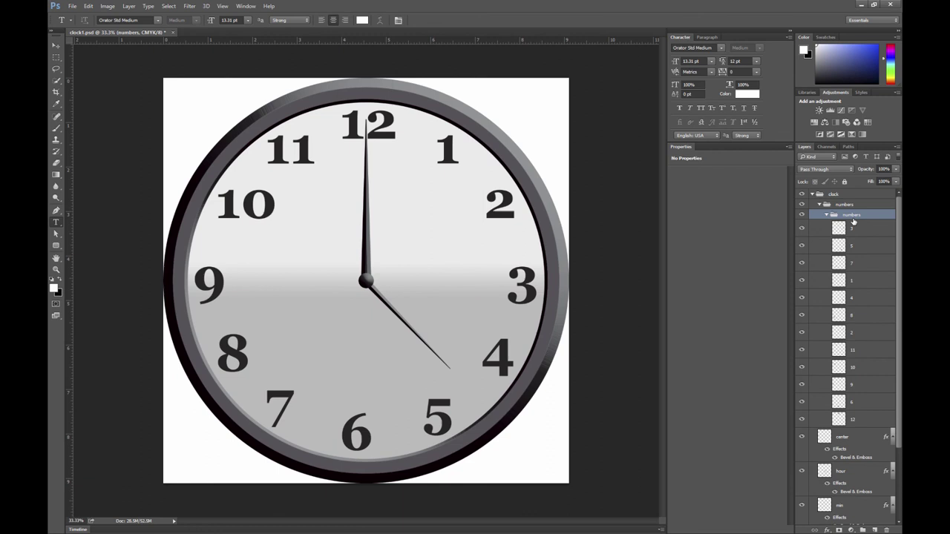
key(ctrl+e)
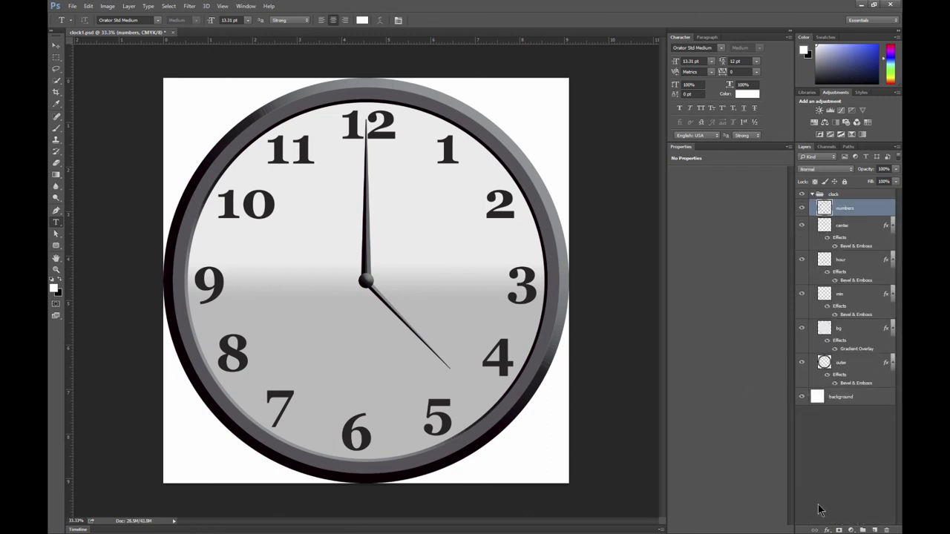
Give the numerals a Chisel Hard Bevel & Emboss with 88% highlight and a slight Drop Shadow.
click(827, 530)
click(831, 428)
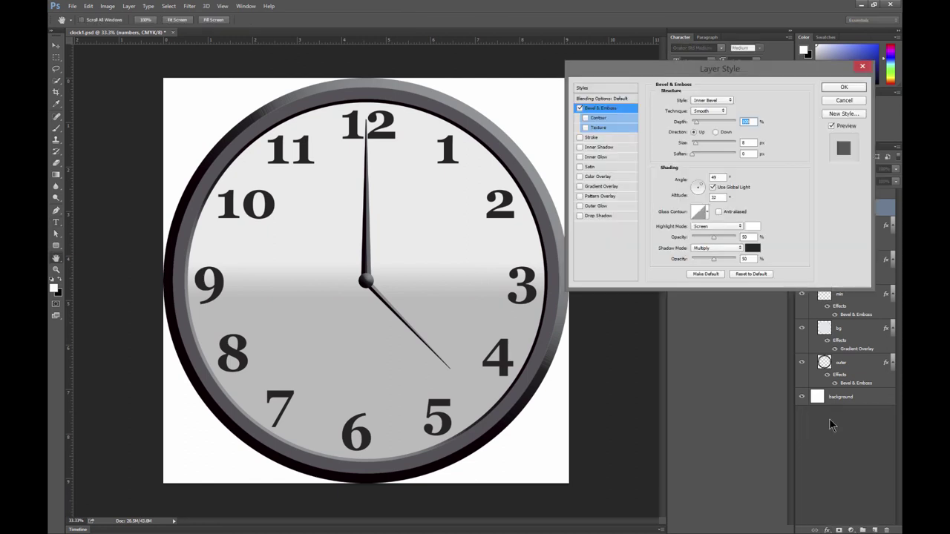
drag(713, 239, 732, 239)
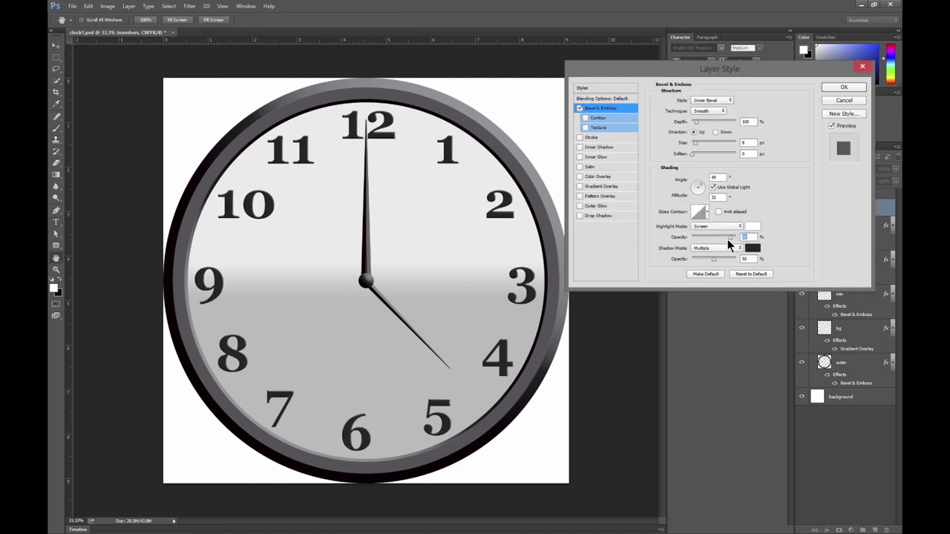
click(708, 110)
click(714, 120)
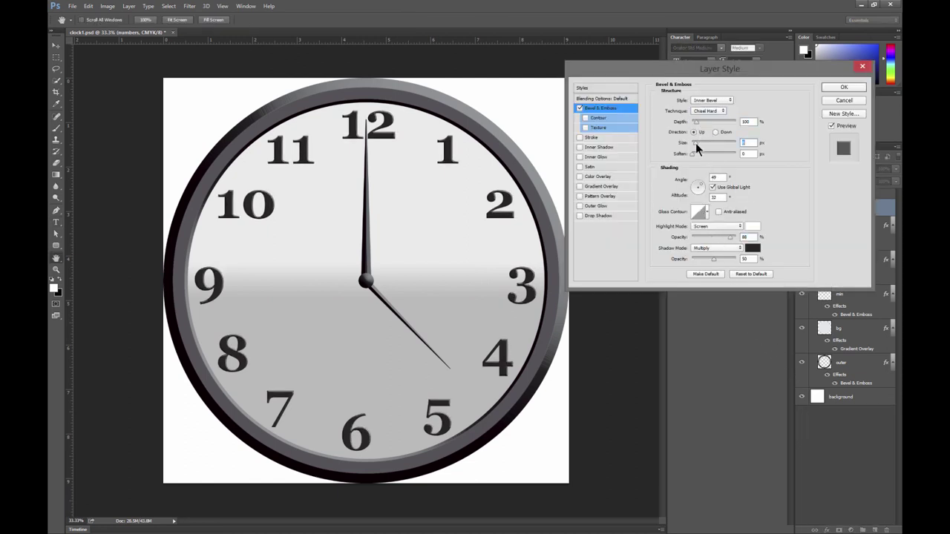
click(598, 216)
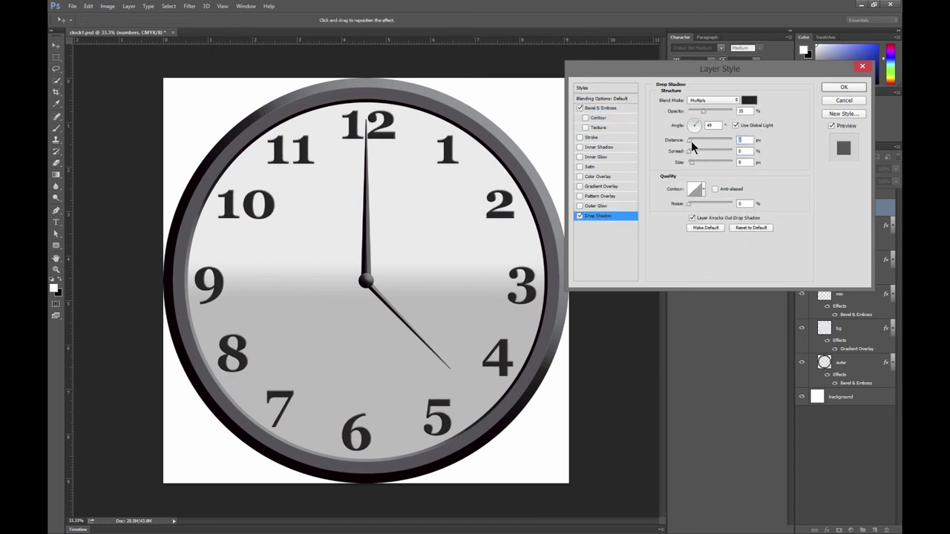
drag(691, 141, 694, 140)
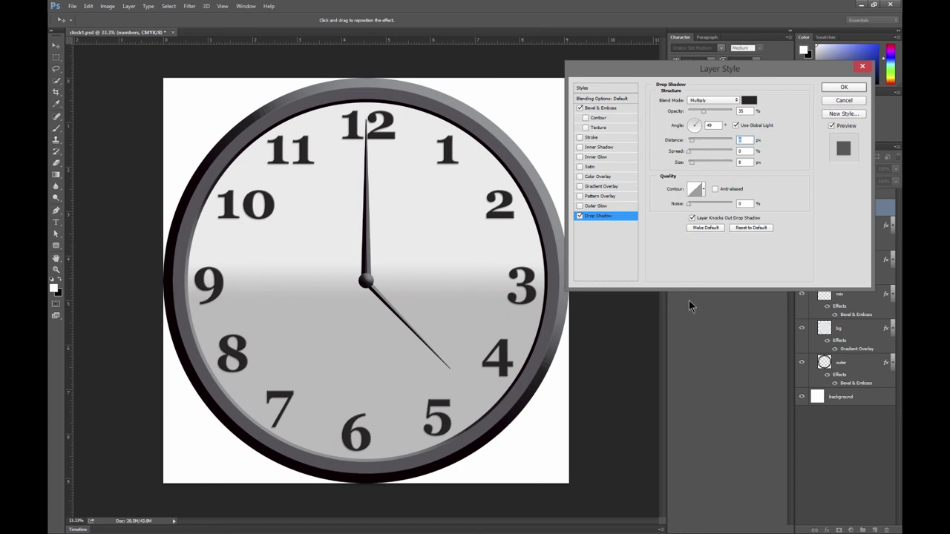
click(843, 88)
double_click(861, 251)
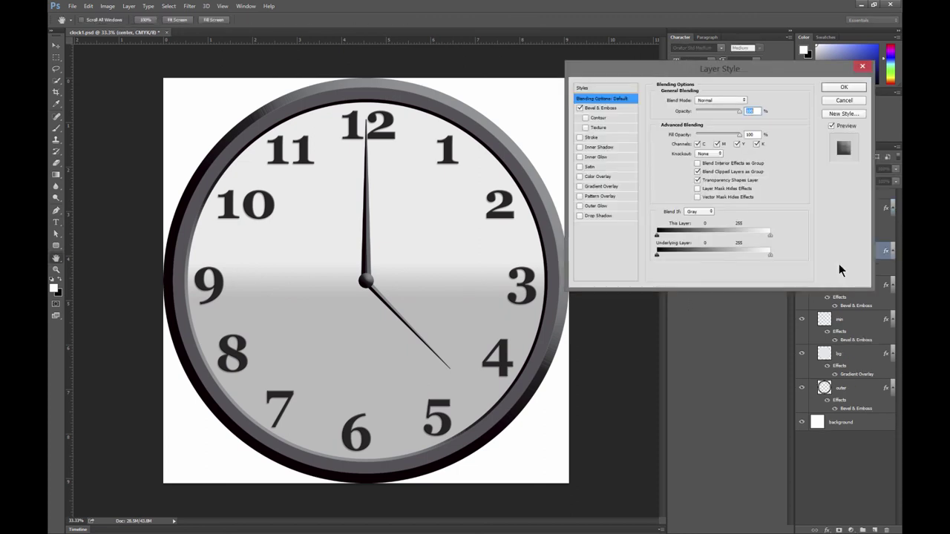
Add drop shadows to the centre cap and hands, pushing the shadow slightly further out.
click(580, 215)
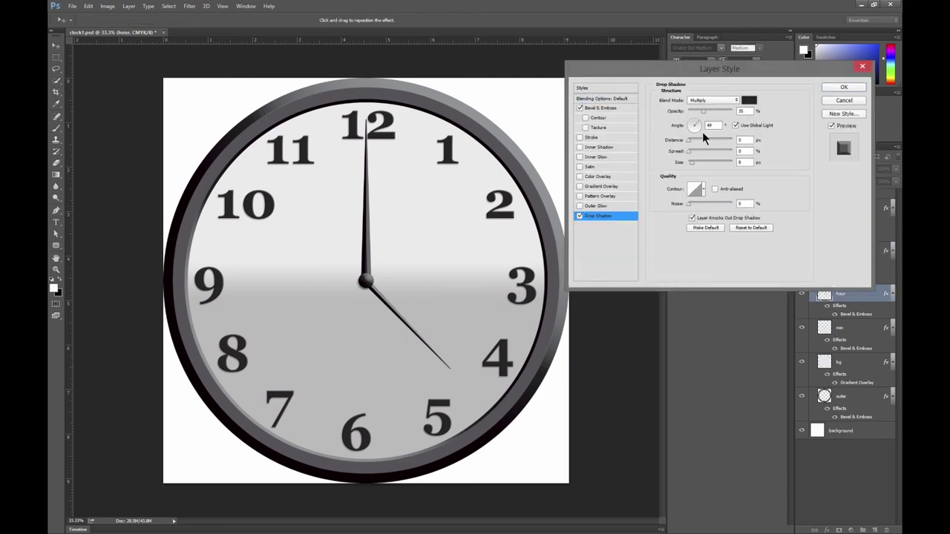
drag(691, 140, 693, 141)
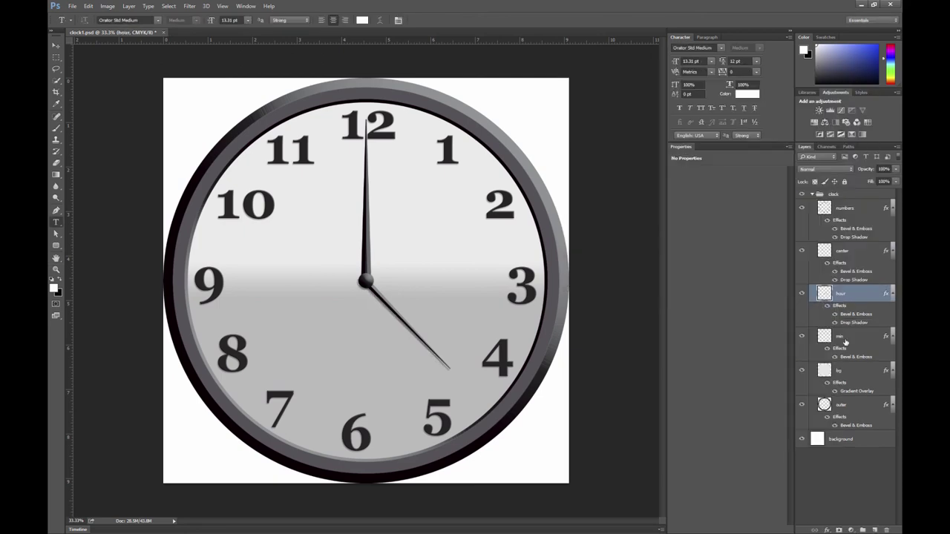
click(845, 336)
Give the bg clock face an Inner Shadow with distance 67, adjusted size, and 30% opacity.
click(843, 382)
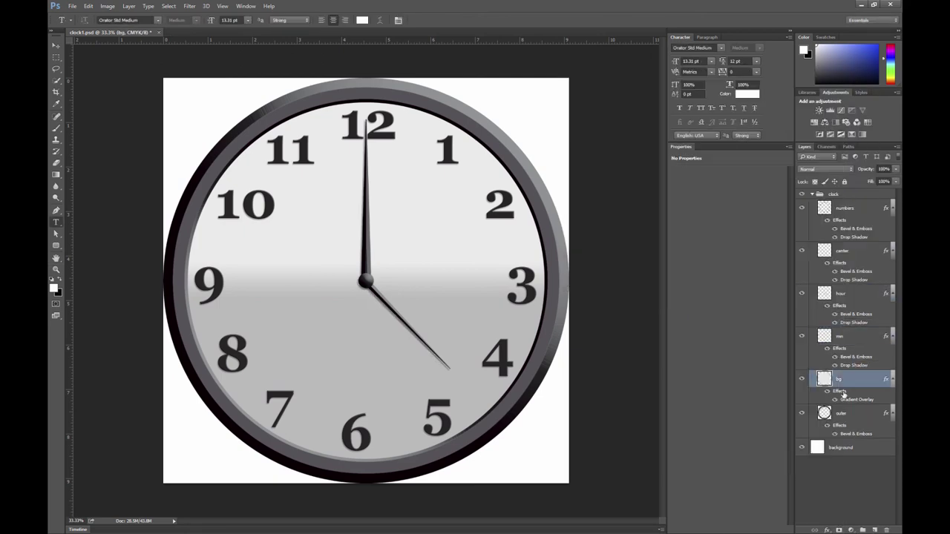
double_click(843, 393)
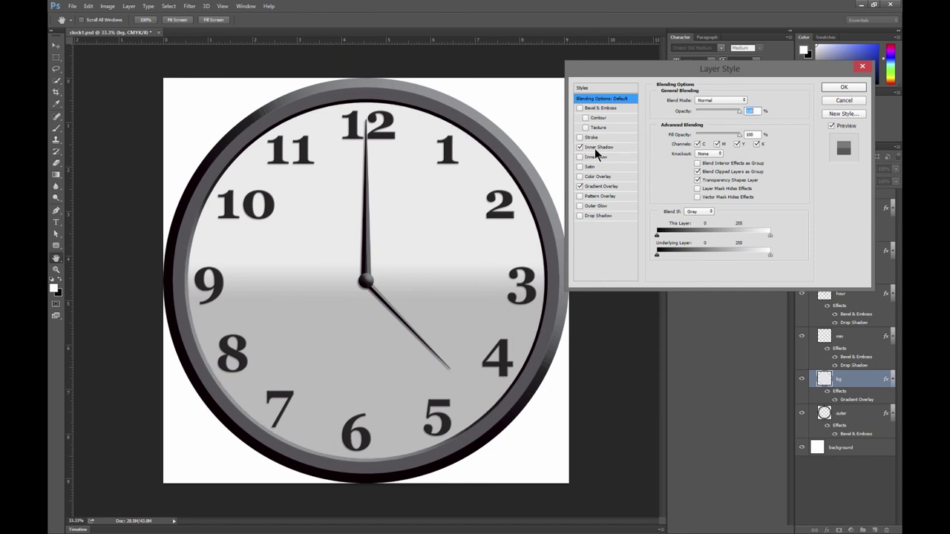
click(598, 148)
drag(689, 140, 701, 162)
click(694, 162)
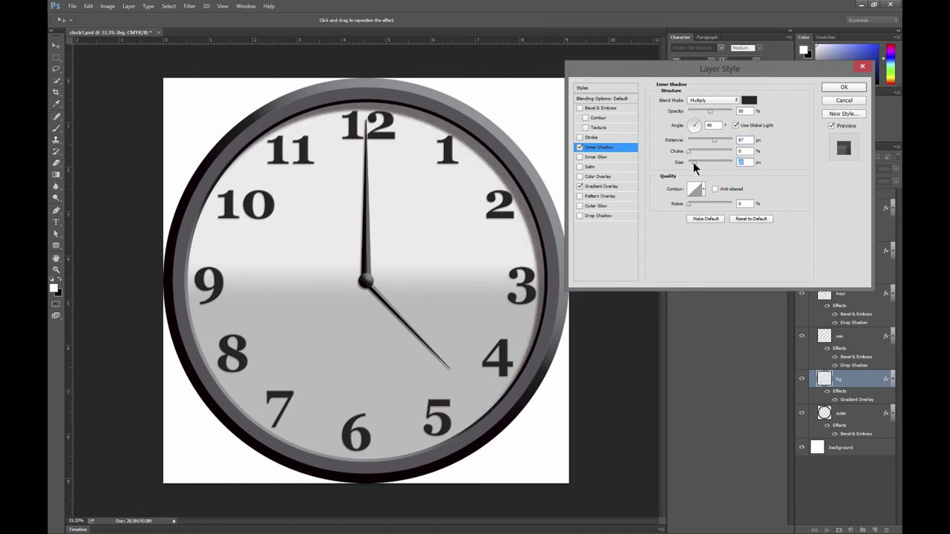
drag(710, 113, 709, 116)
click(843, 87)
click(833, 194)
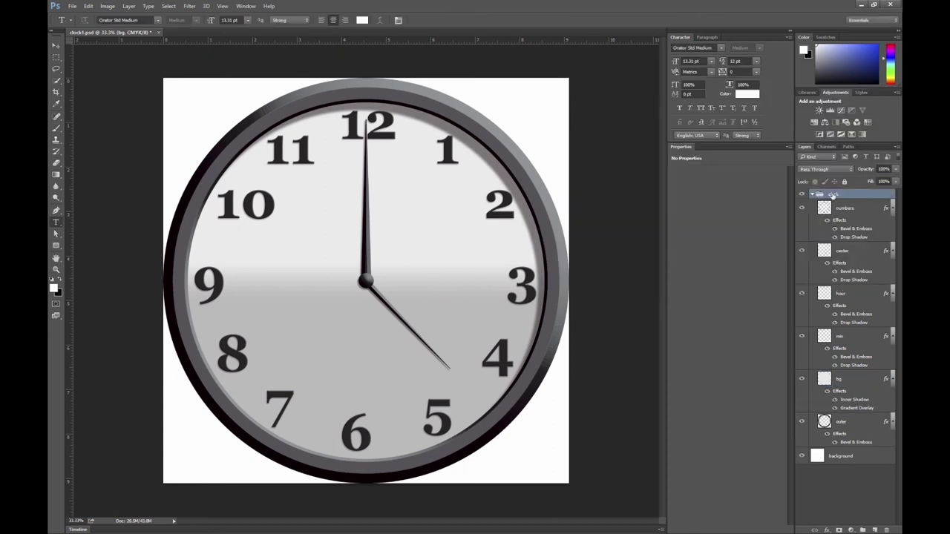
Scale the whole clock group to about 89% around its centre.
click(812, 193)
key(ctrl+t)
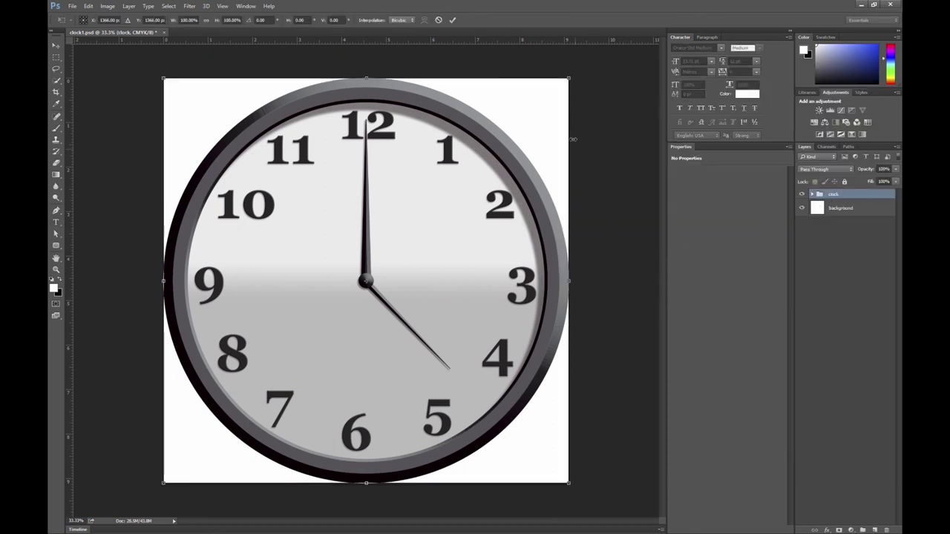
drag(567, 77, 545, 99)
key(t)
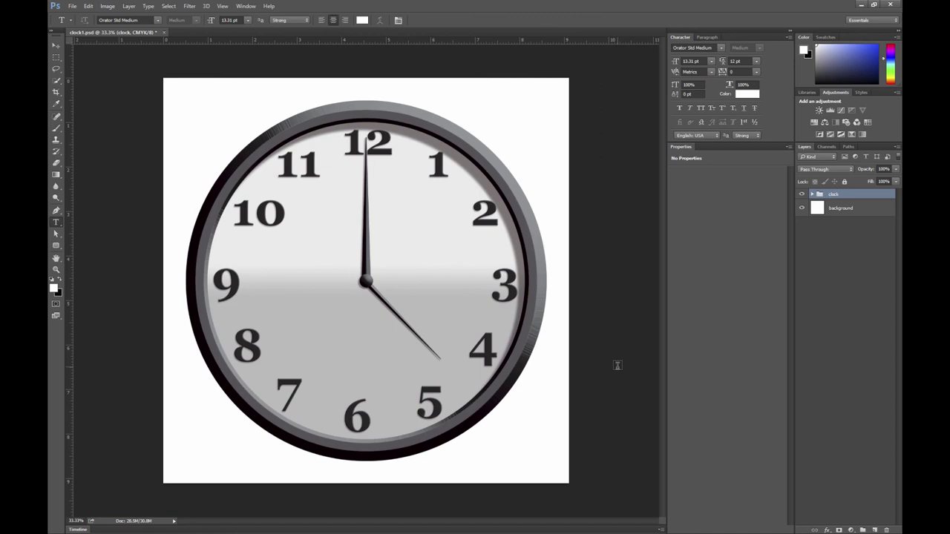
Soften the outer rim's bevel to 16 and move the numbers layer below the minute hand.
click(813, 193)
double_click(863, 448)
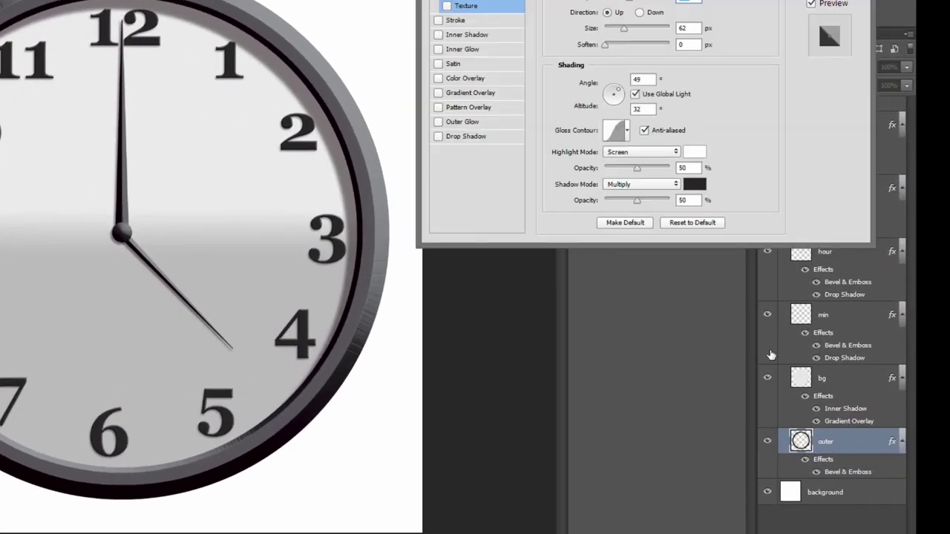
drag(604, 44, 701, 57)
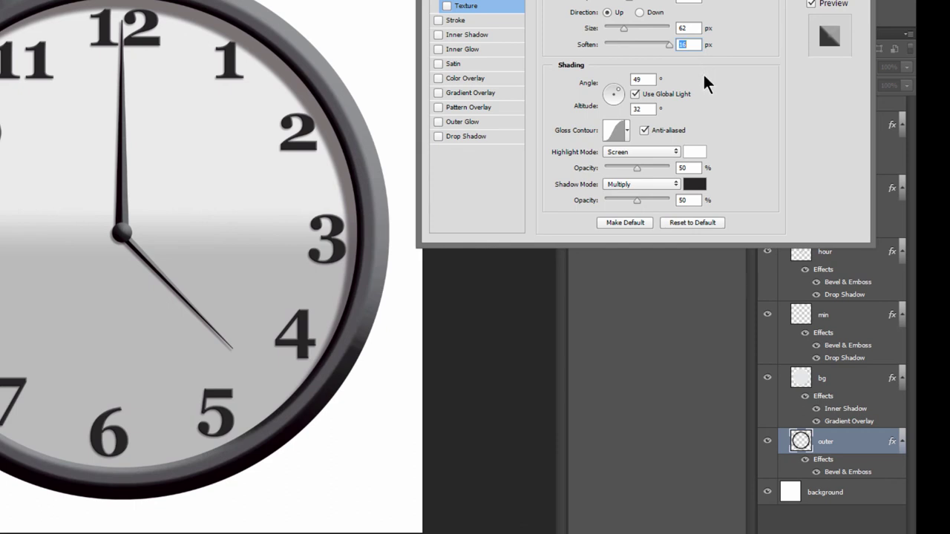
key(Return)
drag(828, 127, 816, 370)
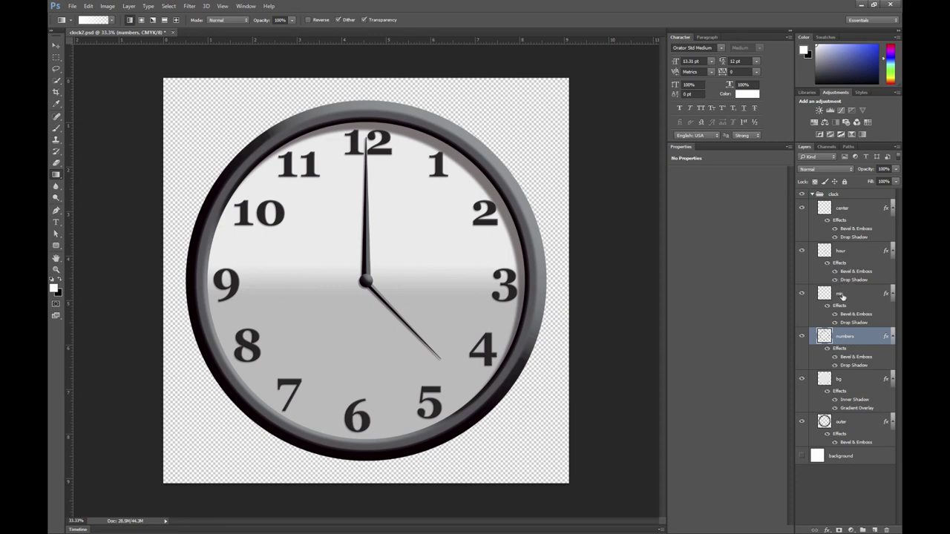
Start a free transform on the hour hand layer.
click(845, 255)
key(ctrl+t)
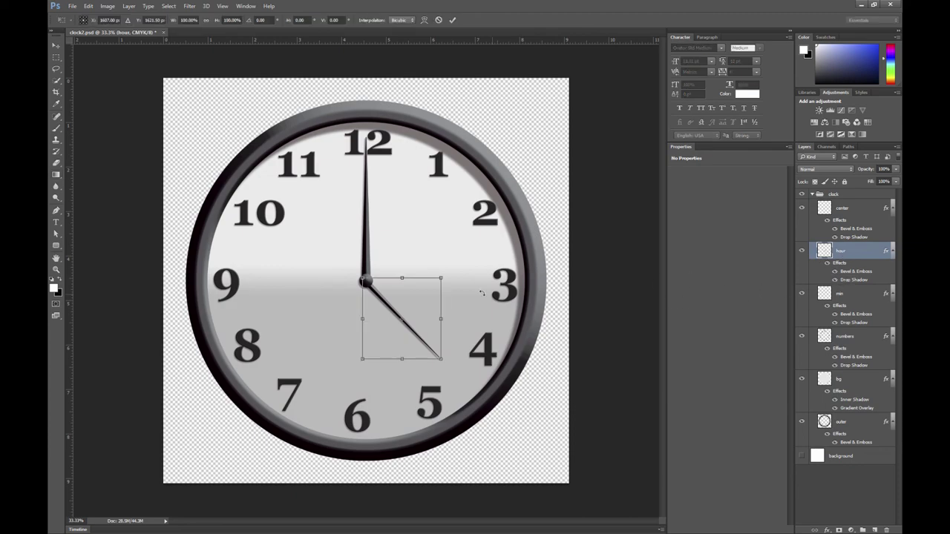